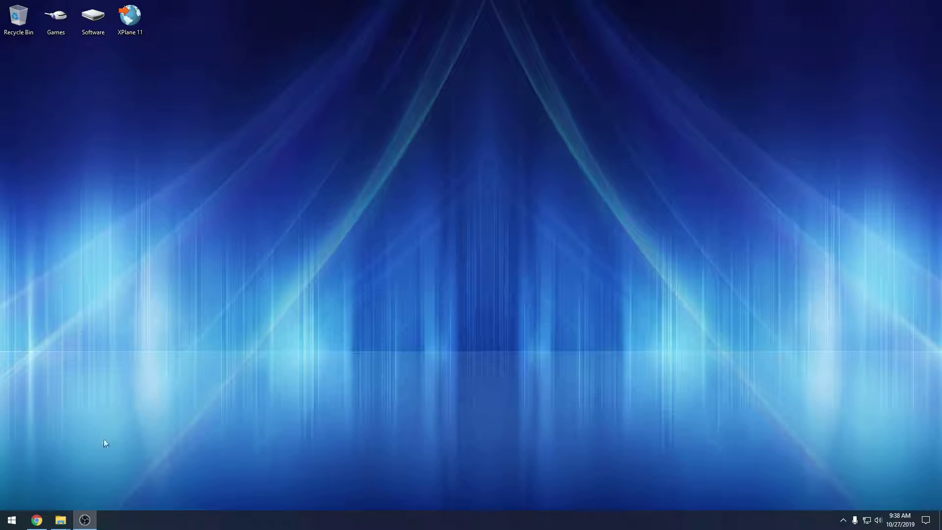
# - In Chrome, download the Chandy Clanton livery and the Zivko Edge 540 Classic aircraft from their X-Plane.org forum pages
pyautogui.click(37, 520)
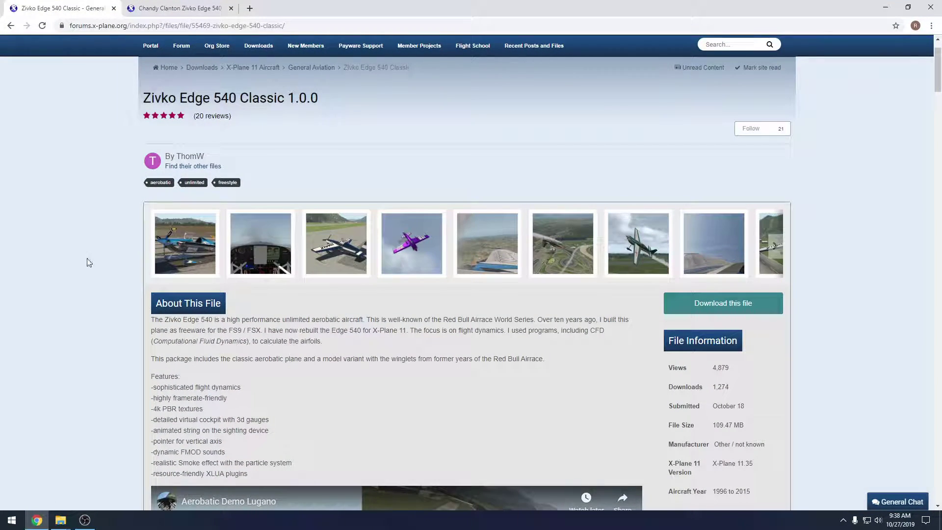
pyautogui.click(886, 7)
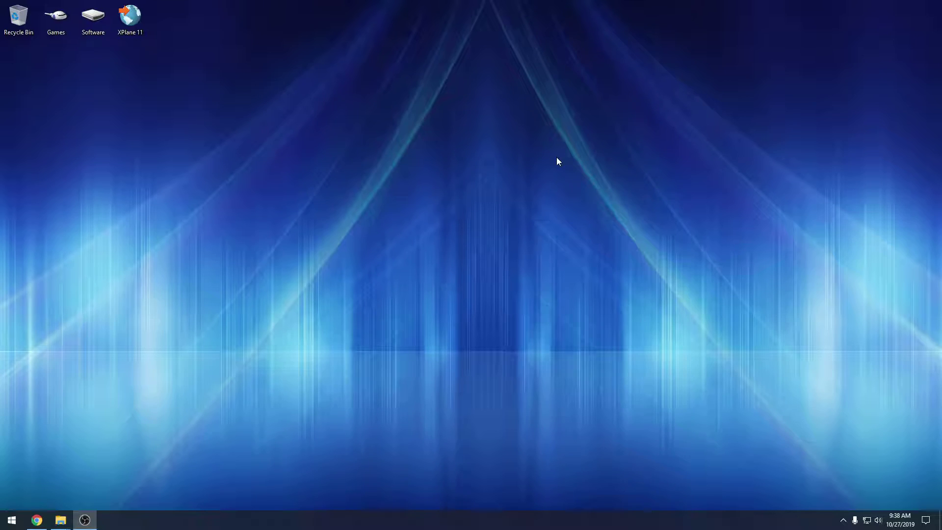
pyautogui.click(37, 520)
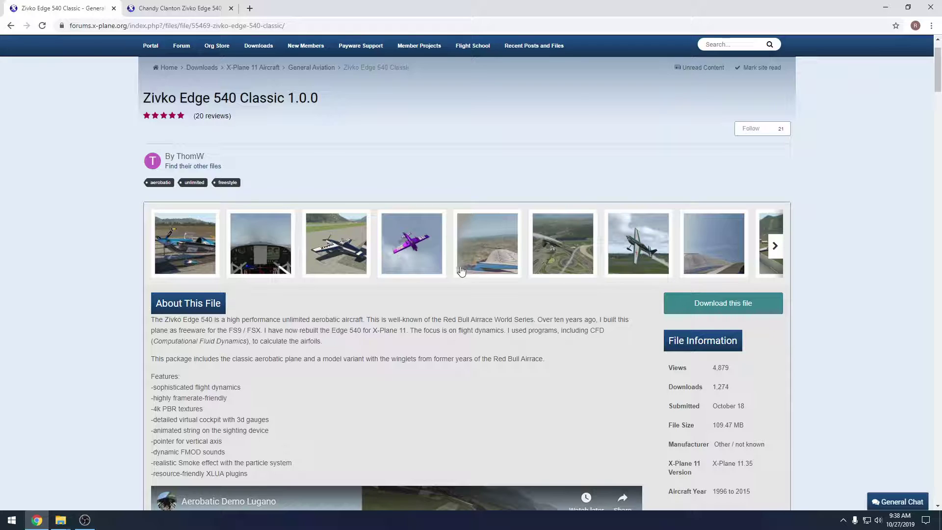
pyautogui.hotkey('ctrl', 'Tab')
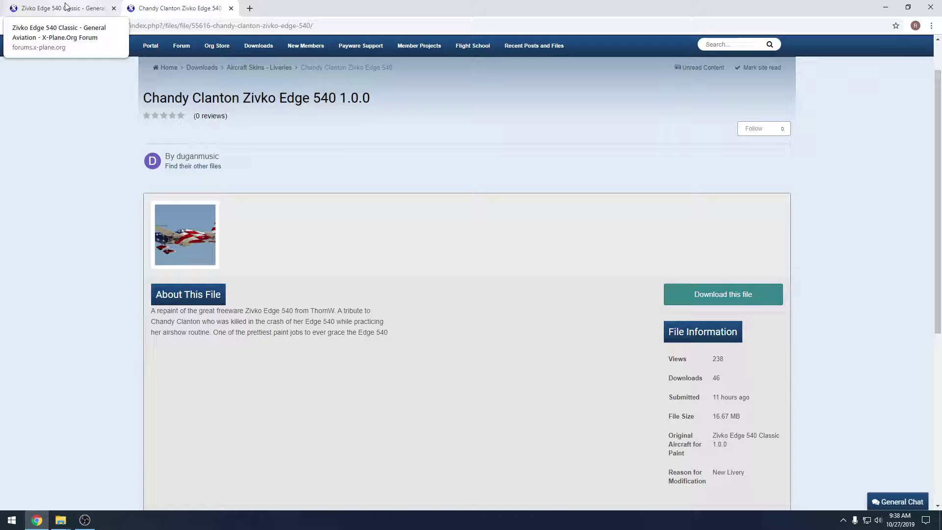
pyautogui.click(723, 295)
pyautogui.click(59, 8)
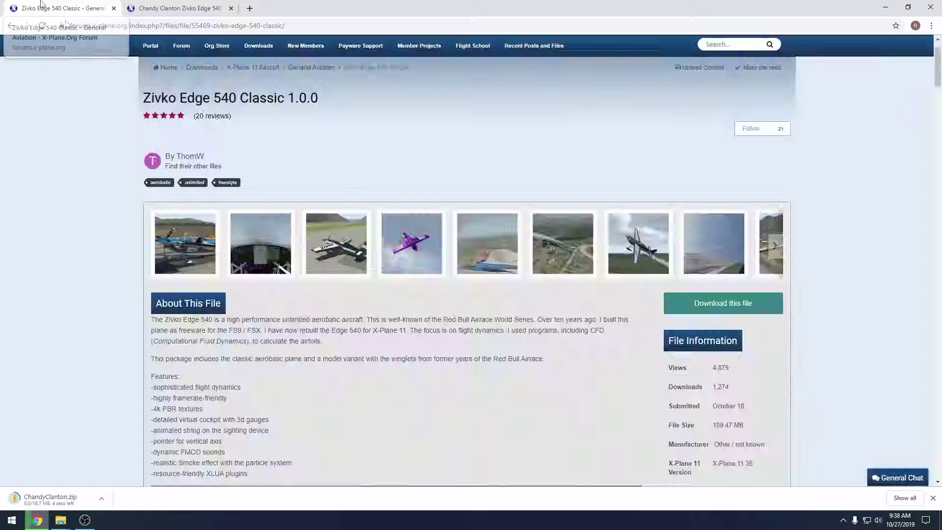
pyautogui.click(708, 304)
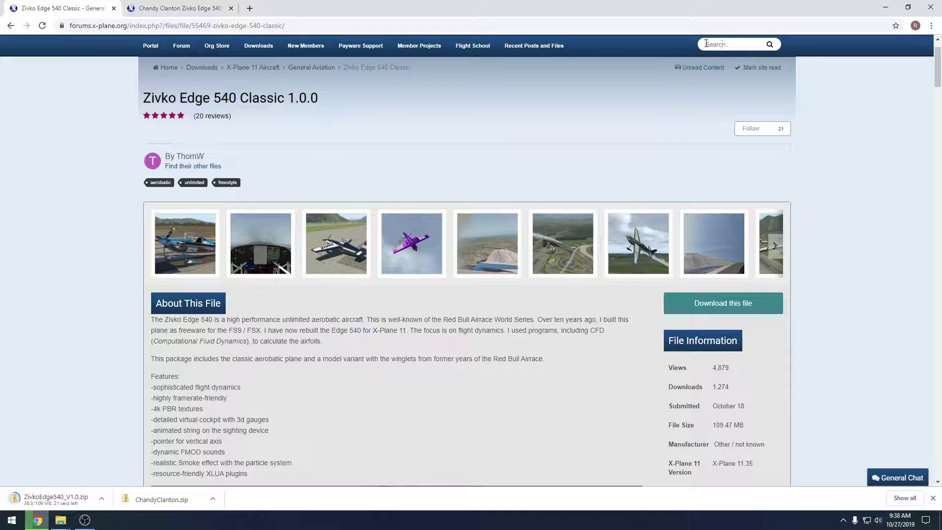
pyautogui.click(721, 43)
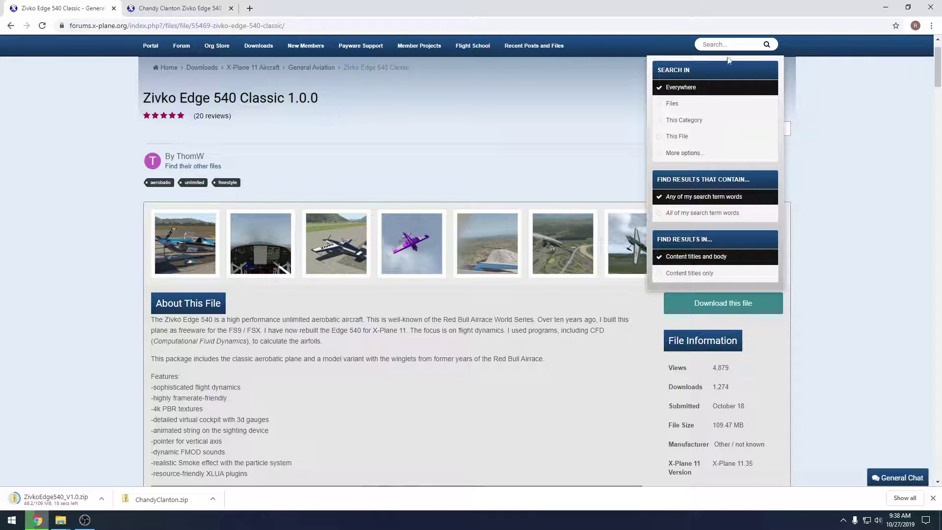
pyautogui.click(597, 137)
pyautogui.moveTo(260, 49)
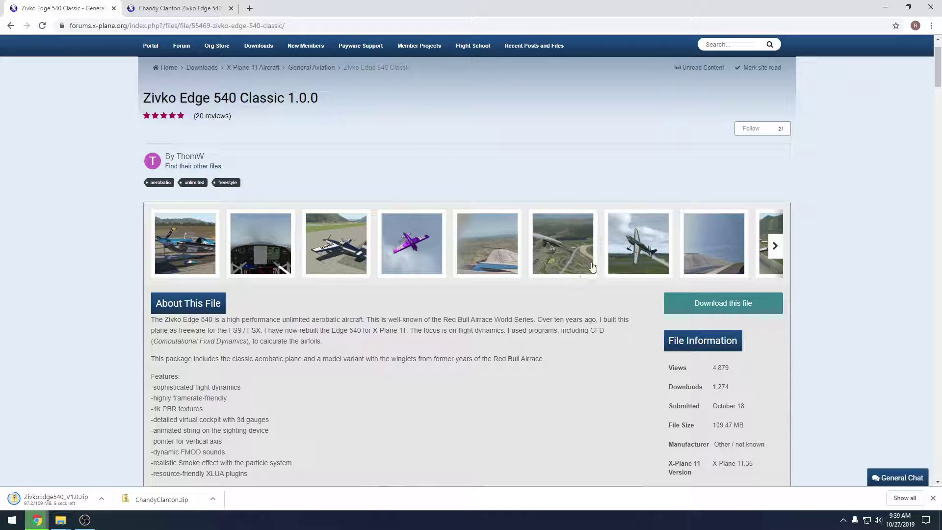
pyautogui.click(167, 8)
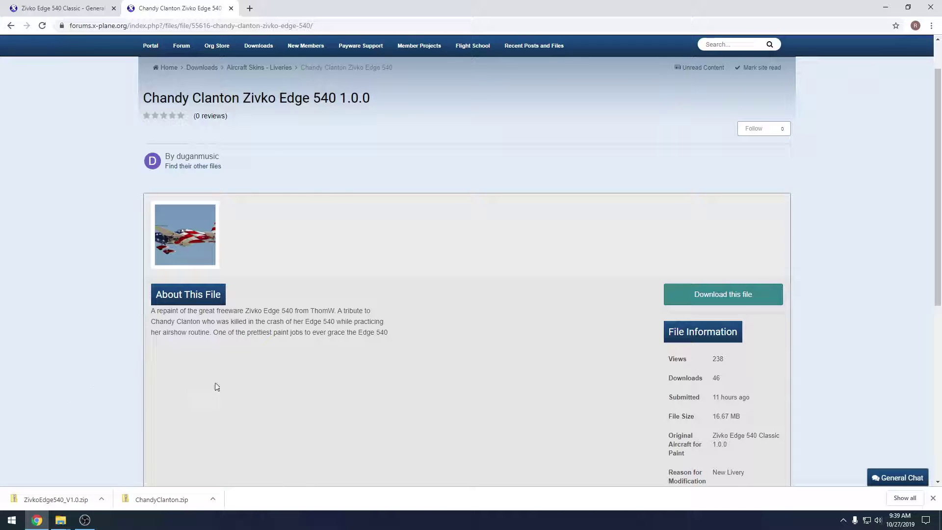
# - Switch to File Explorer and show the X-Plane 11 folder and the Downloads folder side by side
pyautogui.click(886, 7)
pyautogui.moveTo(58, 520)
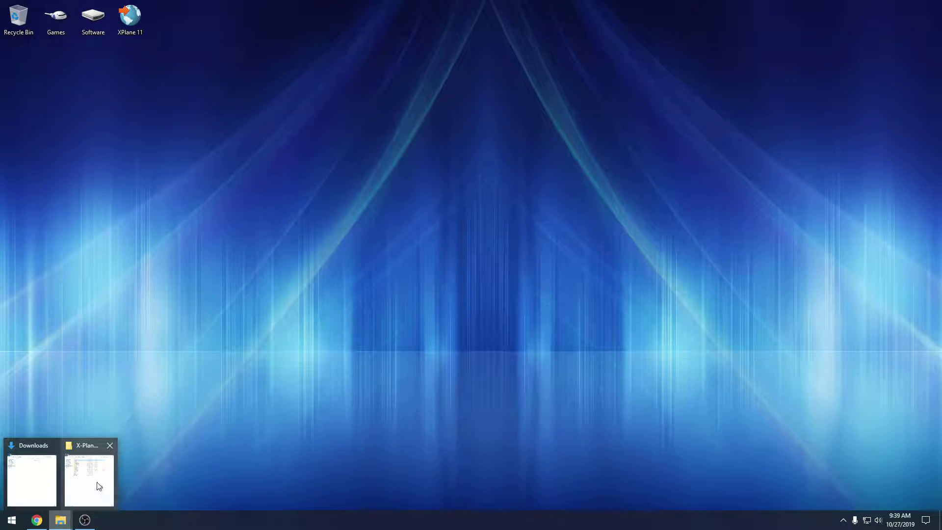
pyautogui.click(96, 488)
pyautogui.click(38, 487)
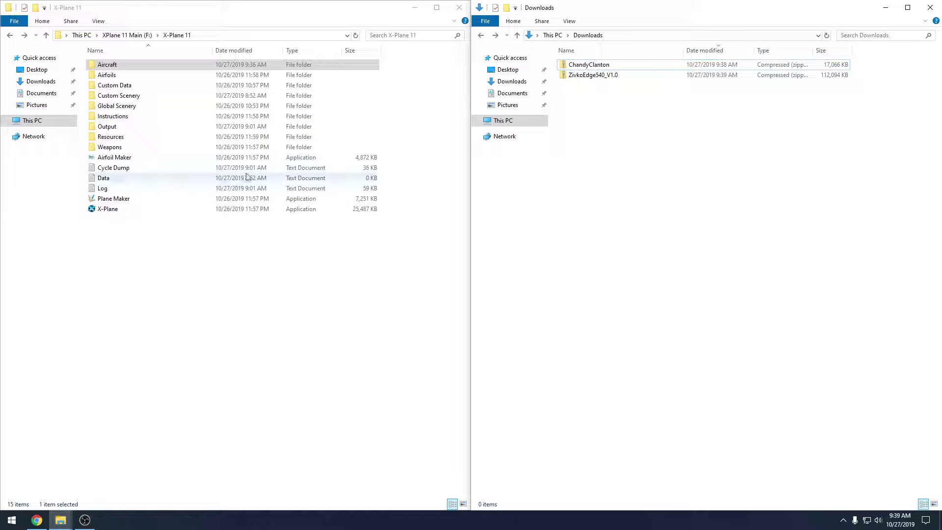
pyautogui.doubleClick(347, 9)
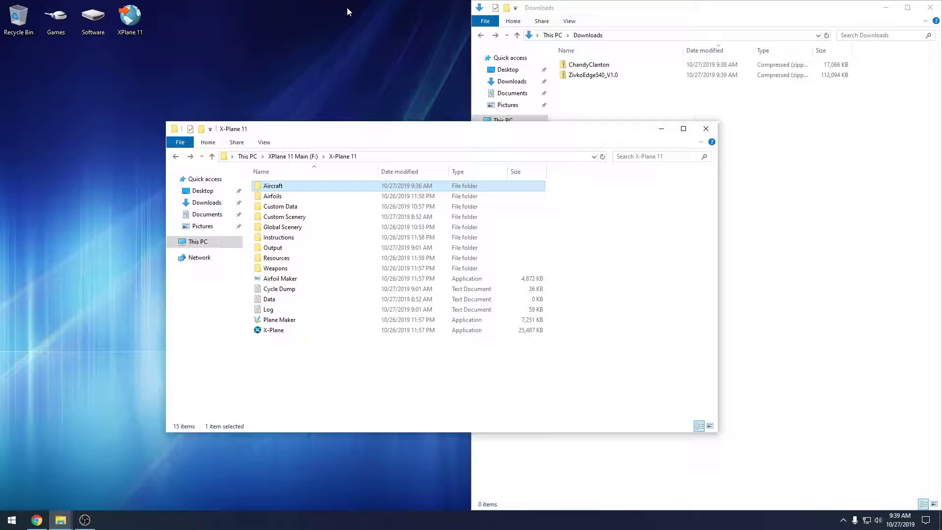
pyautogui.moveTo(462, 133); pyautogui.dragTo(1, 138)
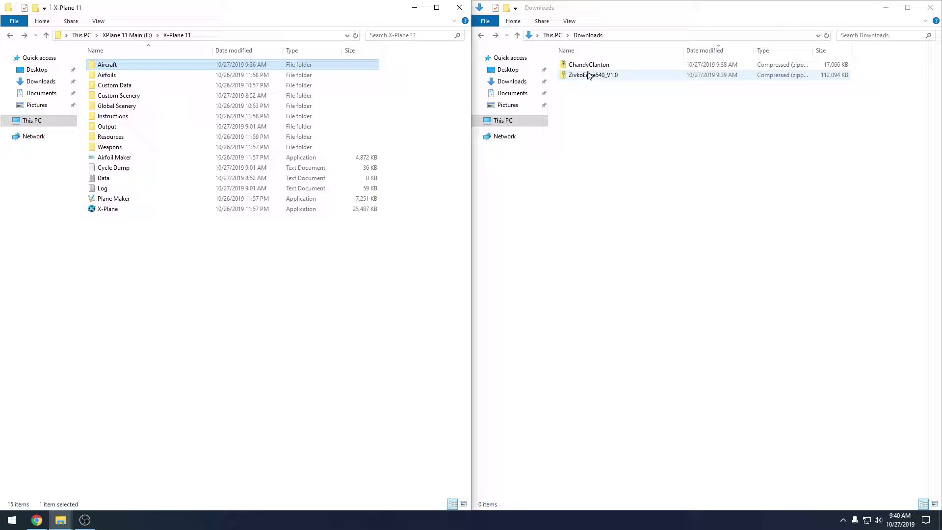
# - Extract the ChandyClanton zip archive into its own folder within Downloads
pyautogui.click(570, 65)
pyautogui.rightClick(589, 69)
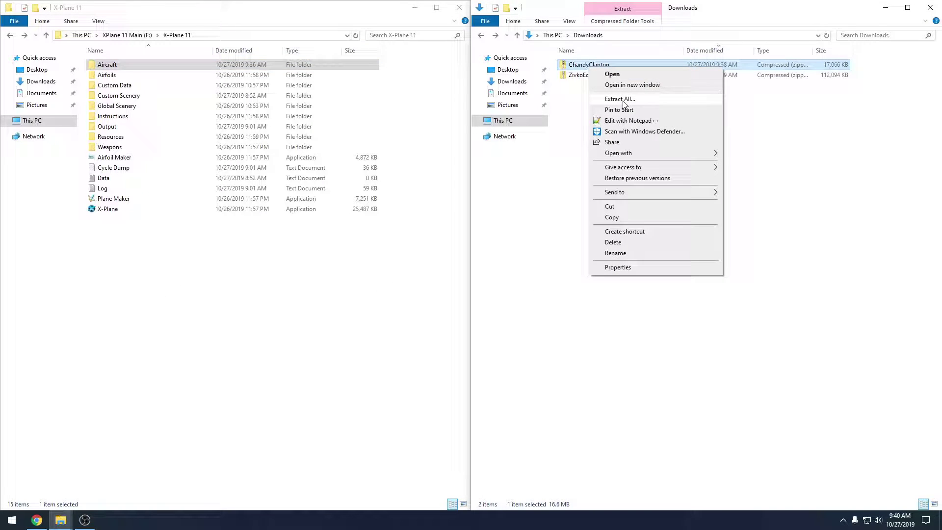
pyautogui.click(620, 99)
pyautogui.click(559, 354)
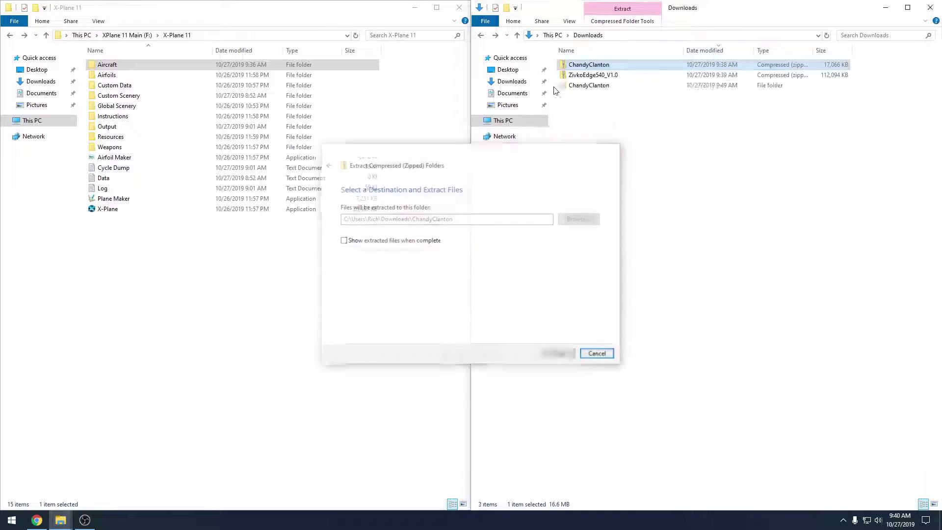
# - Extract the ZivkoEdge540_V1.0 zip archive into its own folder within Downloads
pyautogui.click(600, 74)
pyautogui.rightClick(602, 74)
pyautogui.click(632, 106)
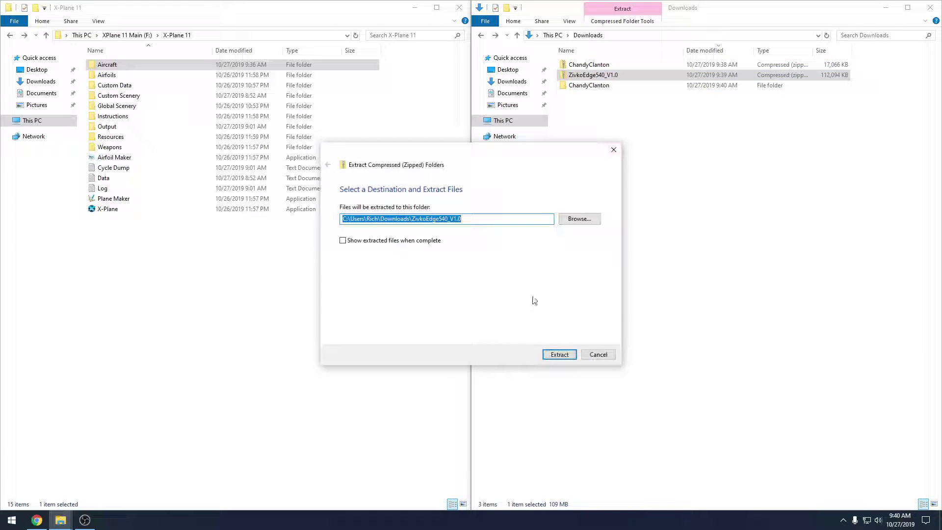
pyautogui.click(560, 354)
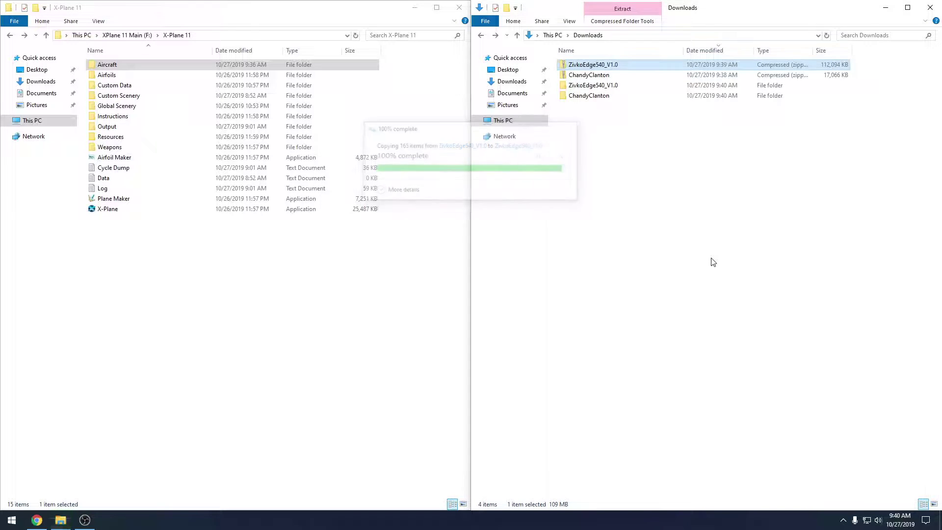
pyautogui.click(618, 139)
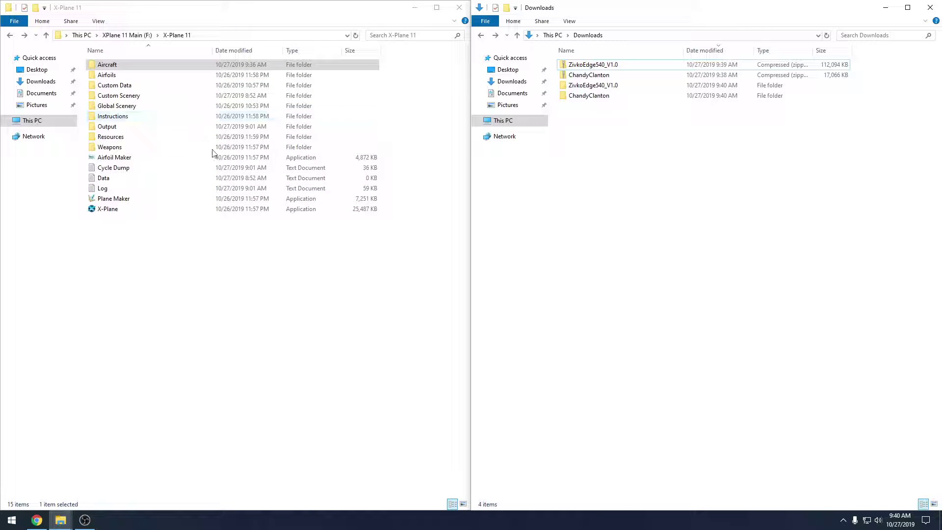
# - Open the Aircraft folder inside X-Plane 11, check the contents of Laminar Research and return to Aircraft
pyautogui.doubleClick(154, 66)
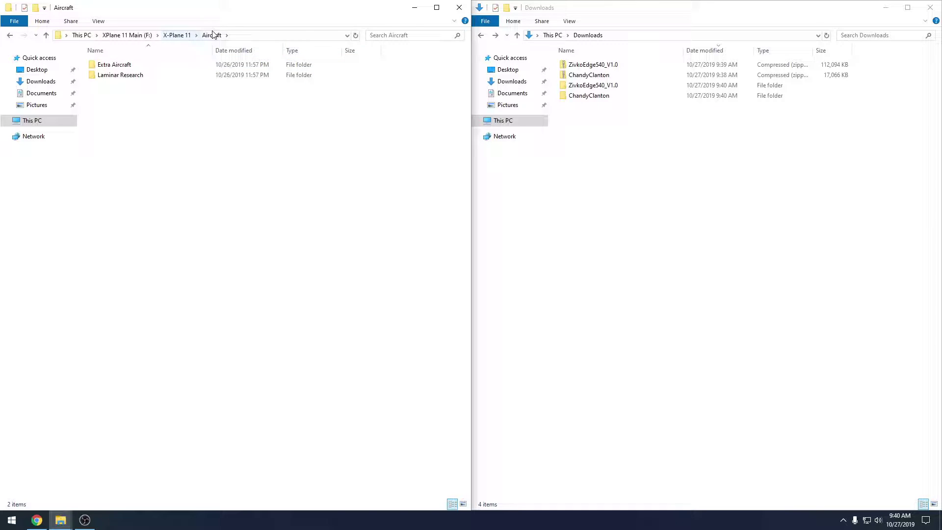
pyautogui.doubleClick(141, 76)
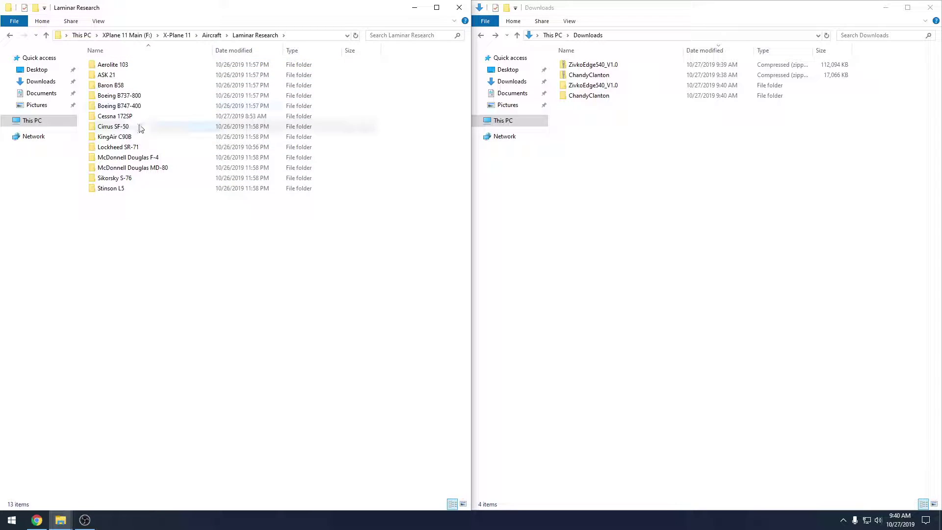
pyautogui.click(9, 35)
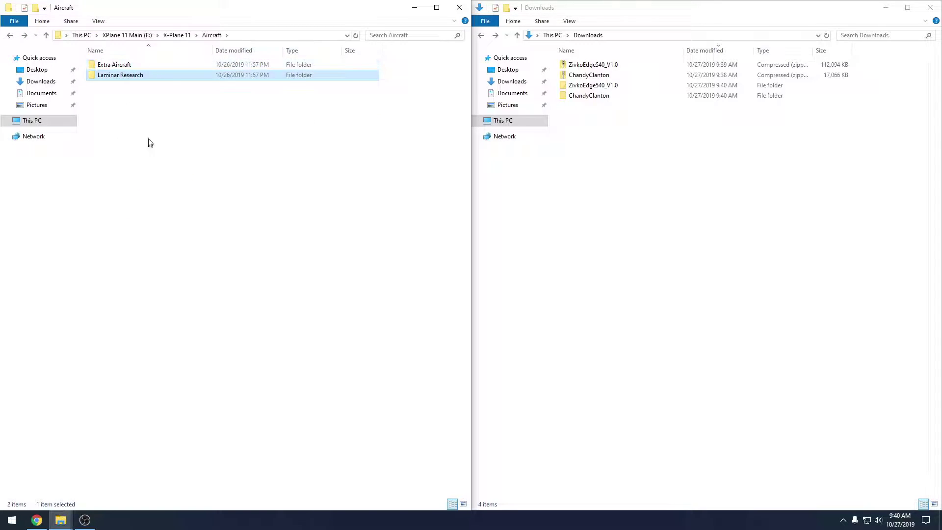
pyautogui.click(215, 201)
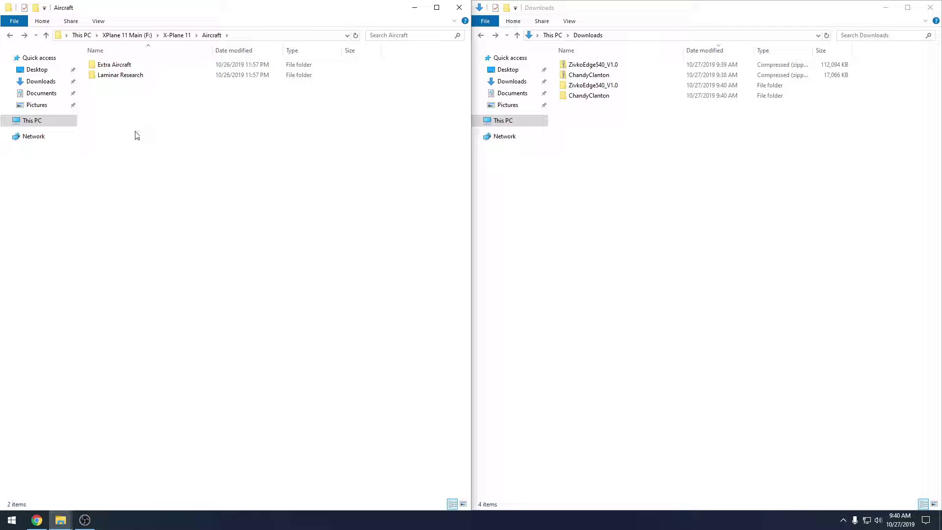
# - Create a new folder inside Aircraft, enter the name "Downloaded Aircraft" and clear that name again
pyautogui.rightClick(163, 129)
pyautogui.moveTo(198, 241)
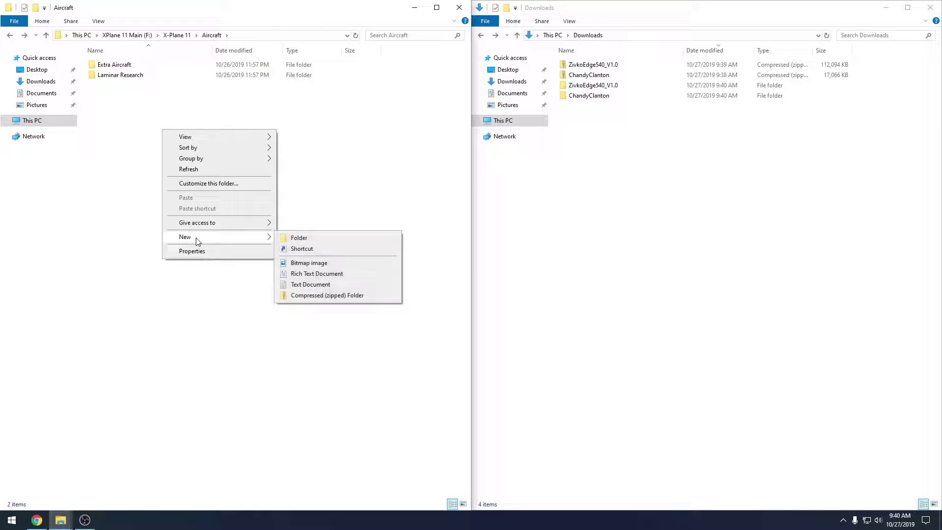
pyautogui.click(322, 239)
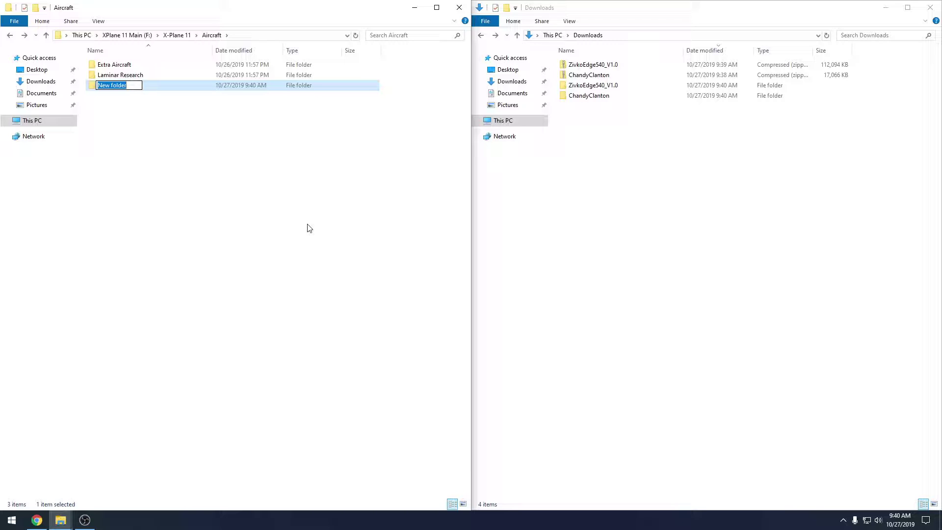
pyautogui.write('Downloaded Aircraft')
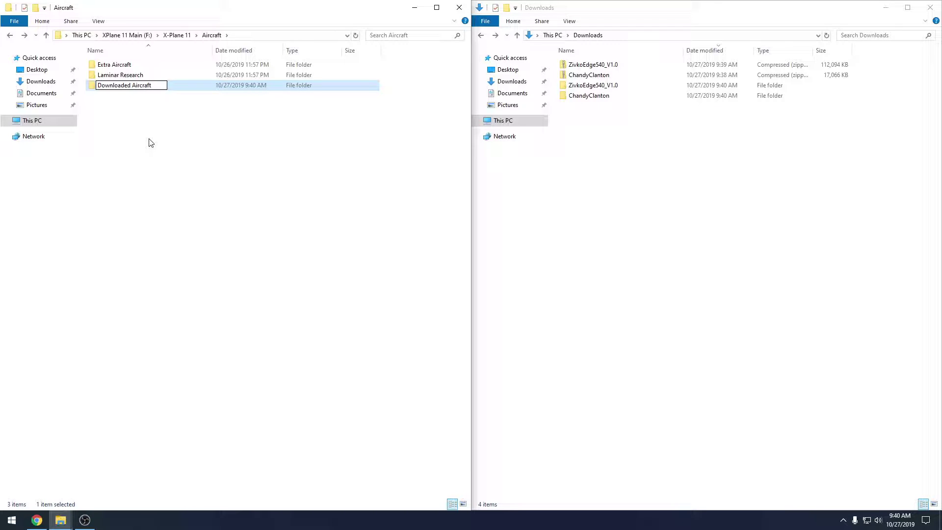
pyautogui.press('BackSpace')
pyautogui.press('BackSpace')
pyautogui.press('BackSpace')
pyautogui.press('BackSpace')
pyautogui.press('BackSpace')
pyautogui.press('BackSpace')
pyautogui.press('BackSpace')
pyautogui.press('BackSpace')
pyautogui.press('BackSpace')
pyautogui.press('BackSpace')
pyautogui.press('BackSpace')
pyautogui.press('BackSpace')
pyautogui.press('BackSpace')
pyautogui.press('BackSpace')
pyautogui.press('BackSpace')
pyautogui.press('BackSpace')
pyautogui.press('BackSpace')
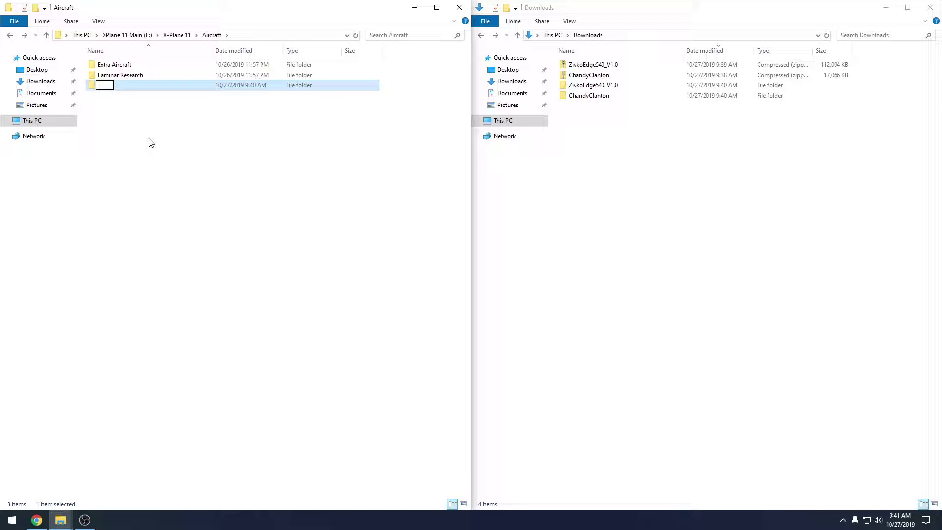
pyautogui.click(147, 142)
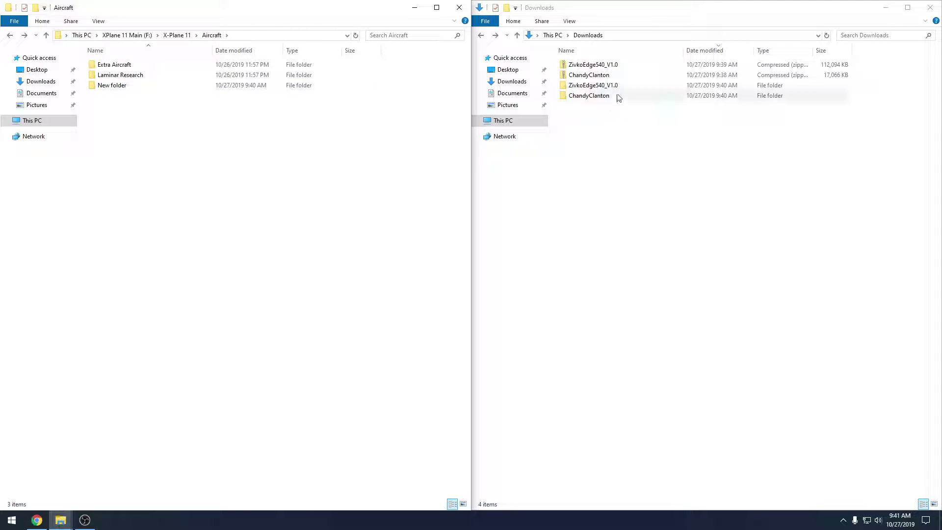
# - Delete the newly created folder from the Aircraft folder
pyautogui.click(143, 85)
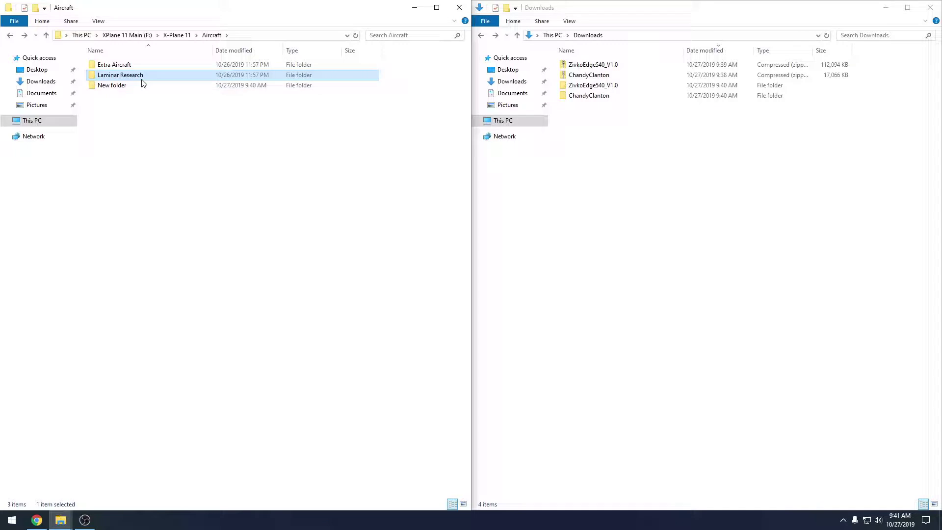
pyautogui.press('Delete')
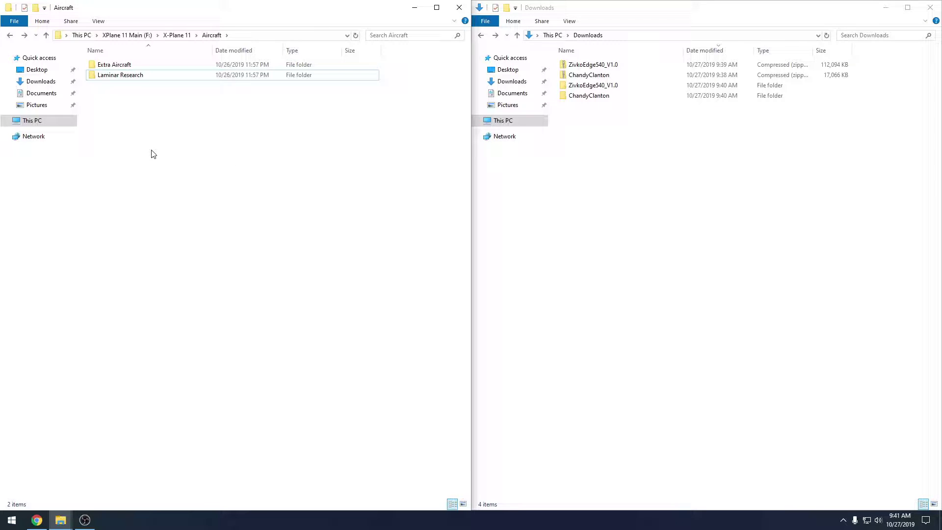
pyautogui.moveTo(281, 141); pyautogui.dragTo(118, 203)
pyautogui.moveTo(369, 130); pyautogui.dragTo(239, 351)
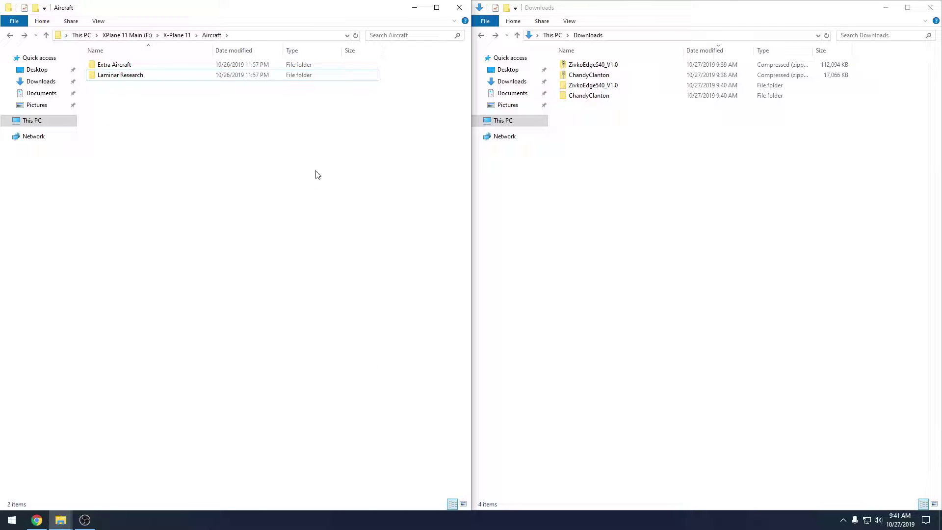
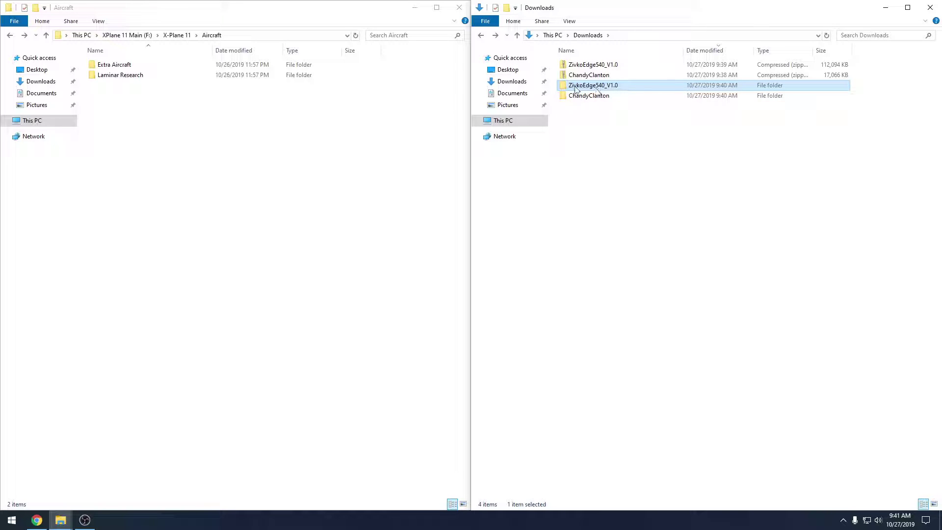
# - Examine the files in the nested ZivkoEdge540_V1.0 folder of the extracted aircraft download and return to Downloads
pyautogui.doubleClick(618, 86)
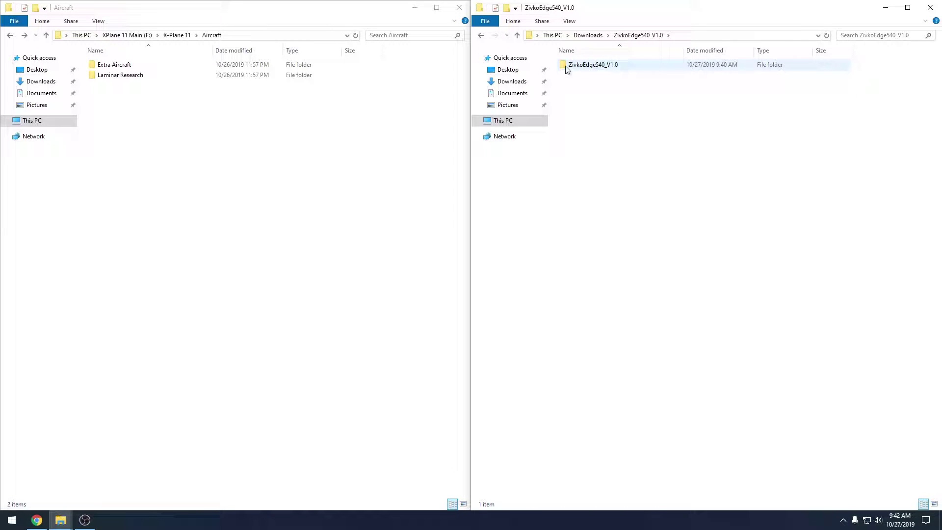
pyautogui.doubleClick(623, 69)
pyautogui.moveTo(686, 242); pyautogui.dragTo(611, 49)
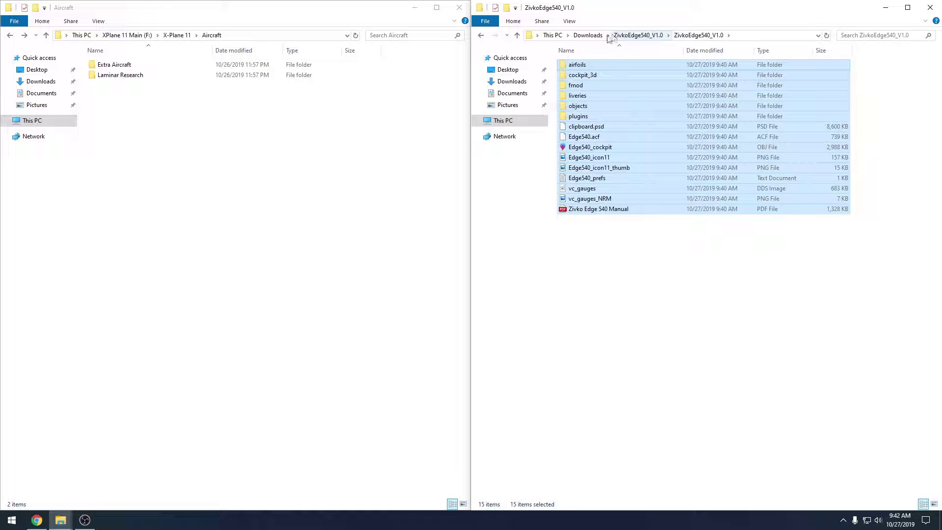
pyautogui.click(483, 37)
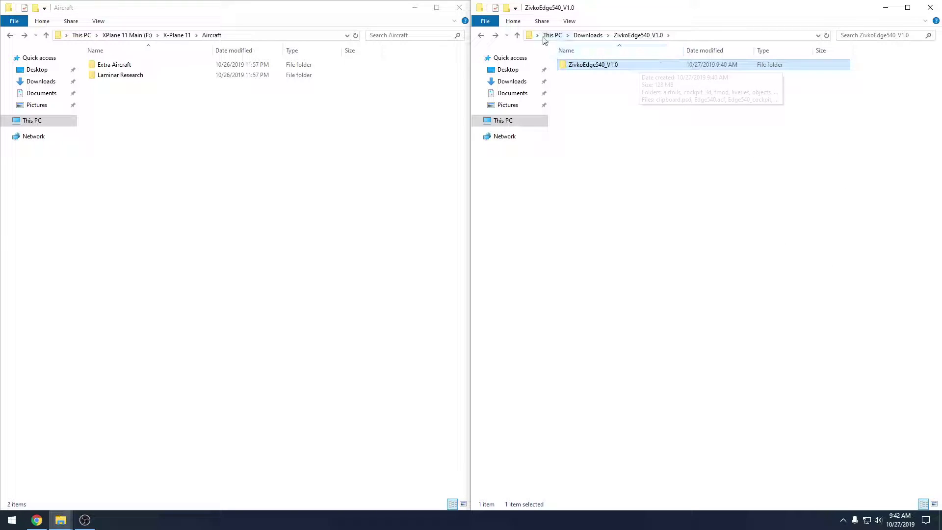
pyautogui.click(481, 38)
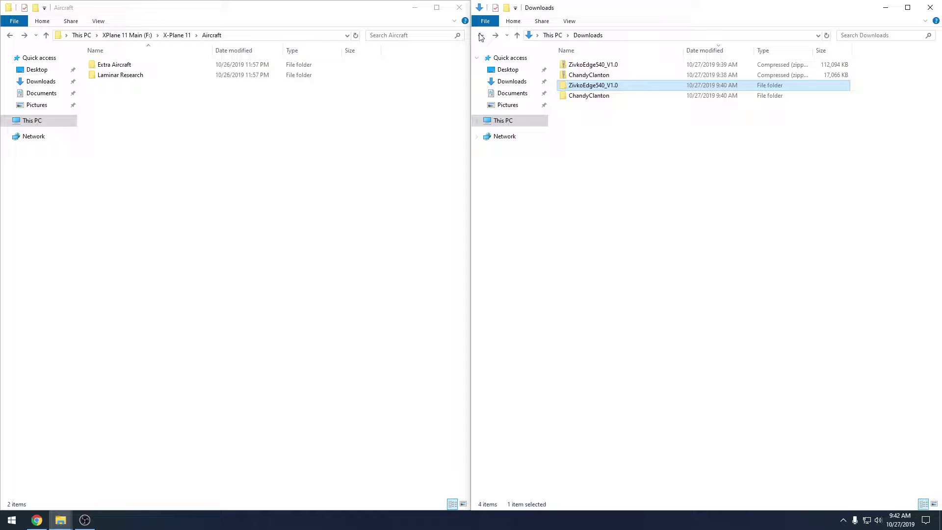
# - Compare the outer and nested ZivkoEdge540_V1.0 folders of the extracted aircraft download, ending back in Downloads
pyautogui.doubleClick(596, 88)
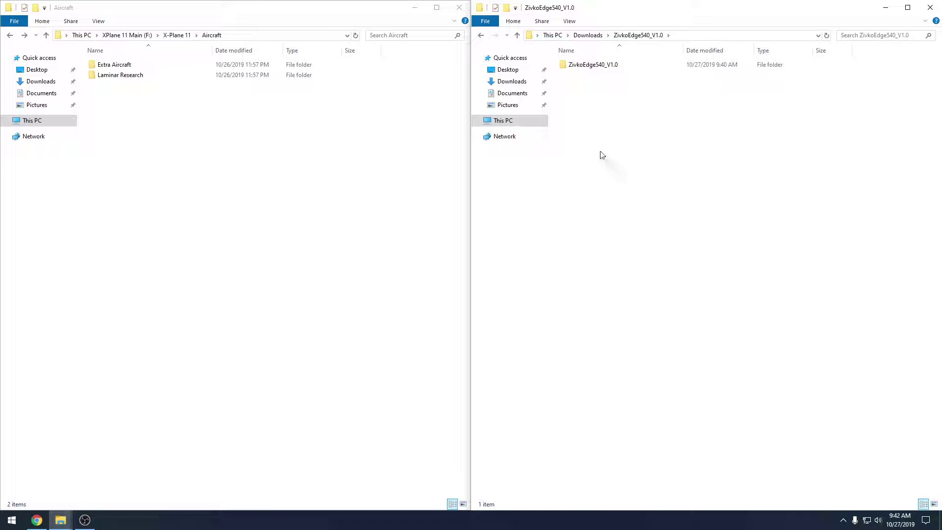
pyautogui.click(593, 72)
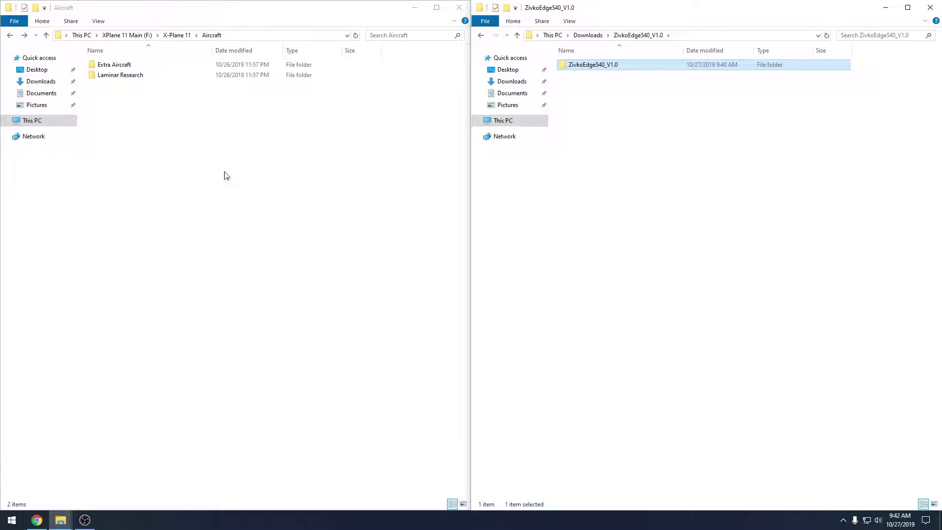
pyautogui.moveTo(868, 172); pyautogui.dragTo(775, 137)
pyautogui.doubleClick(606, 67)
pyautogui.moveTo(800, 255); pyautogui.dragTo(474, 38)
pyautogui.click(480, 36)
pyautogui.moveTo(733, 159); pyautogui.dragTo(597, 201)
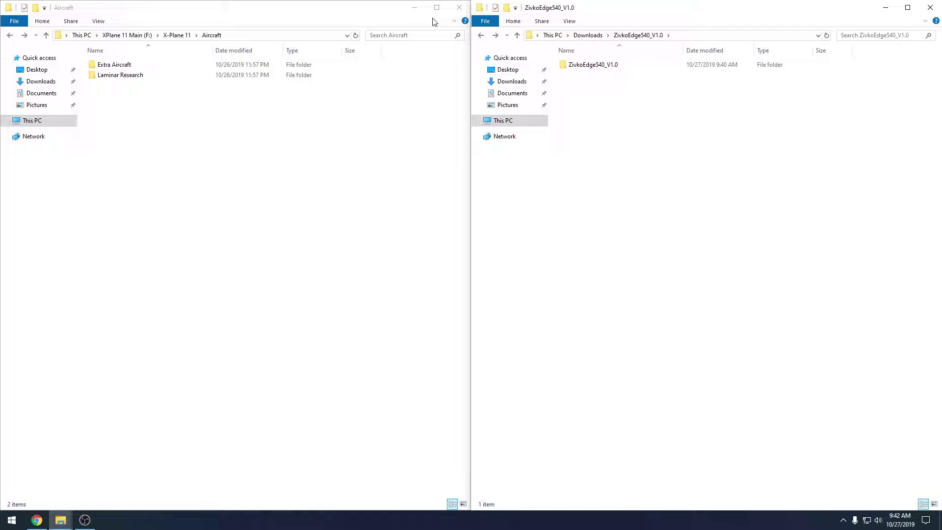
pyautogui.click(481, 35)
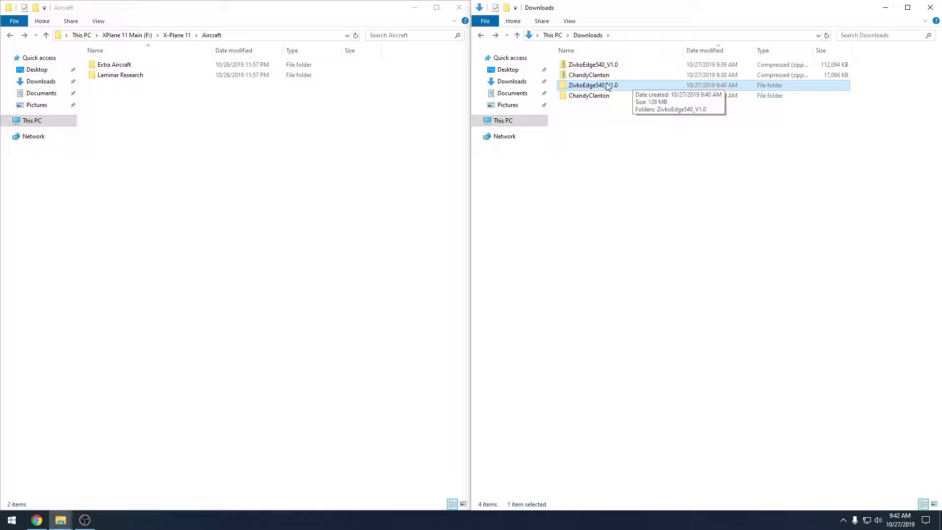
pyautogui.doubleClick(607, 87)
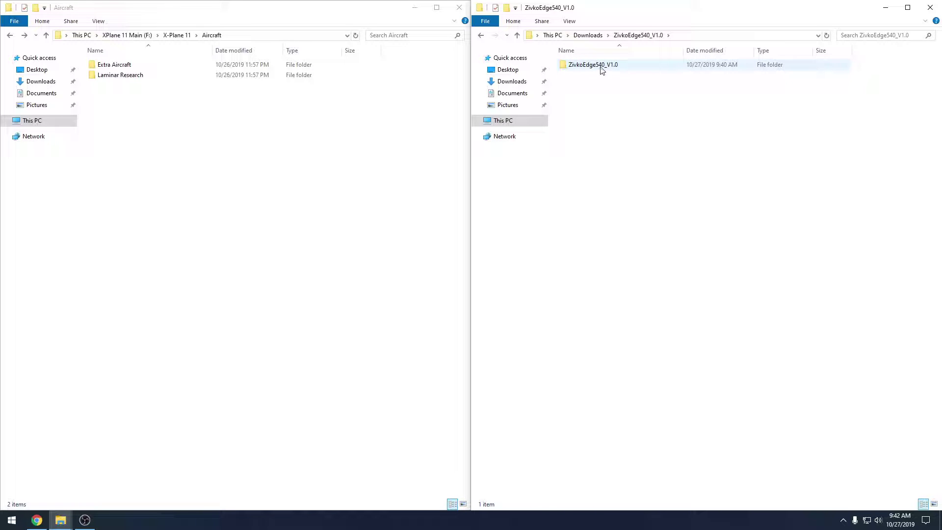
pyautogui.click(481, 36)
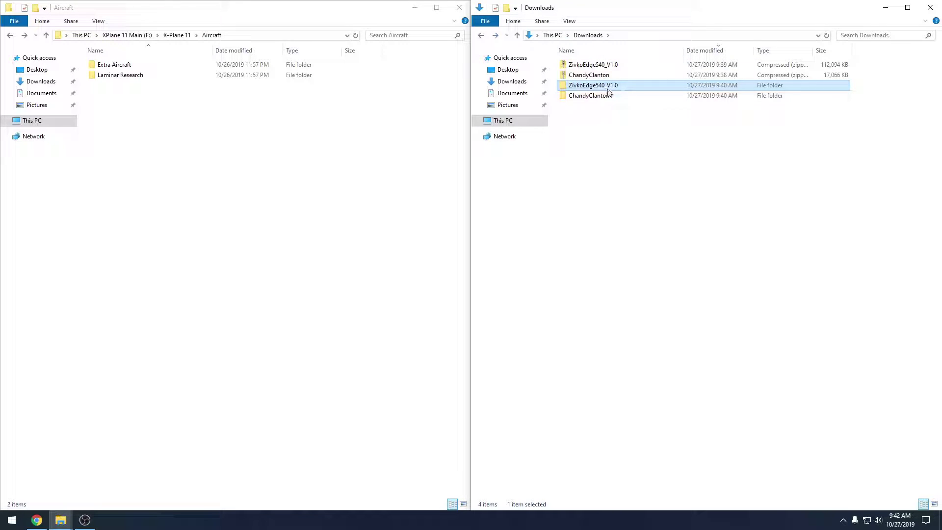
# - Copy the nested ZivkoEdge540_V1.0 folder from the extracted download into X-Plane 11's Aircraft folder
pyautogui.moveTo(608, 92); pyautogui.dragTo(638, 177)
pyautogui.doubleClick(647, 86)
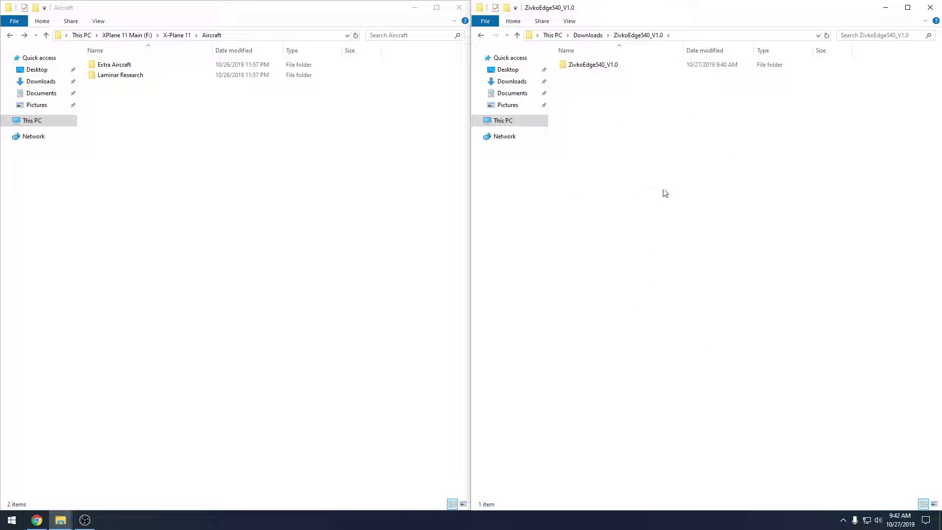
pyautogui.doubleClick(595, 66)
pyautogui.moveTo(749, 319); pyautogui.dragTo(184, 160)
pyautogui.hotkey('alt', 'Left')
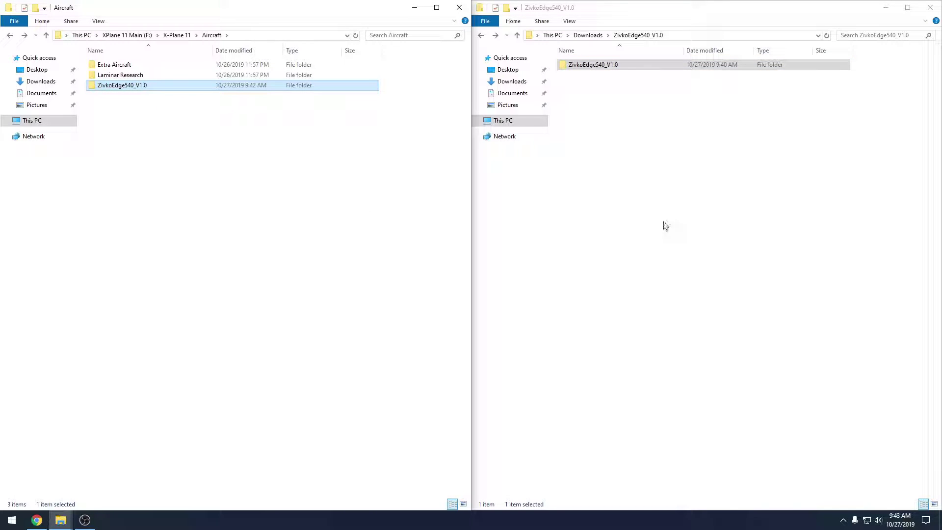
# - Check the files inside the copied ZivkoEdge540_V1.0 folder and return to Aircraft
pyautogui.doubleClick(119, 86)
pyautogui.moveTo(311, 334); pyautogui.dragTo(96, 45)
pyautogui.click(10, 35)
pyautogui.doubleClick(149, 90)
pyautogui.click(221, 306)
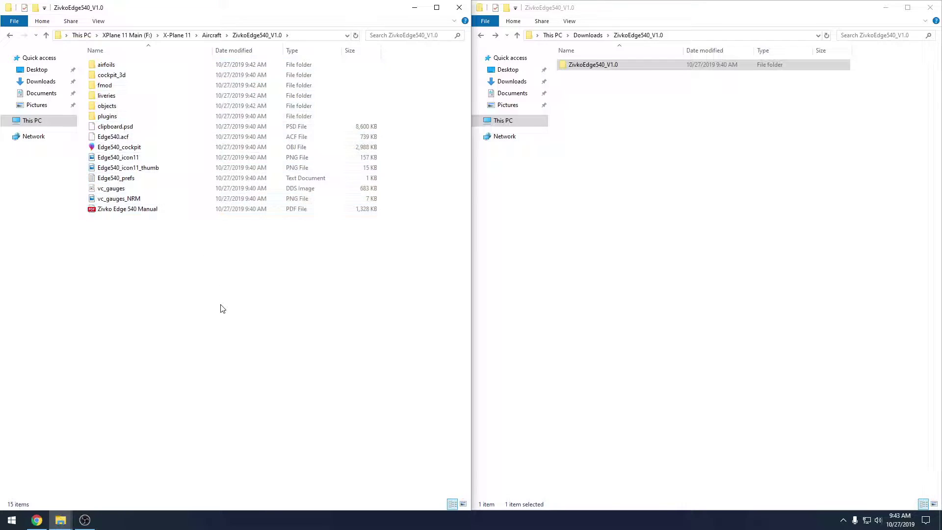
pyautogui.click(10, 37)
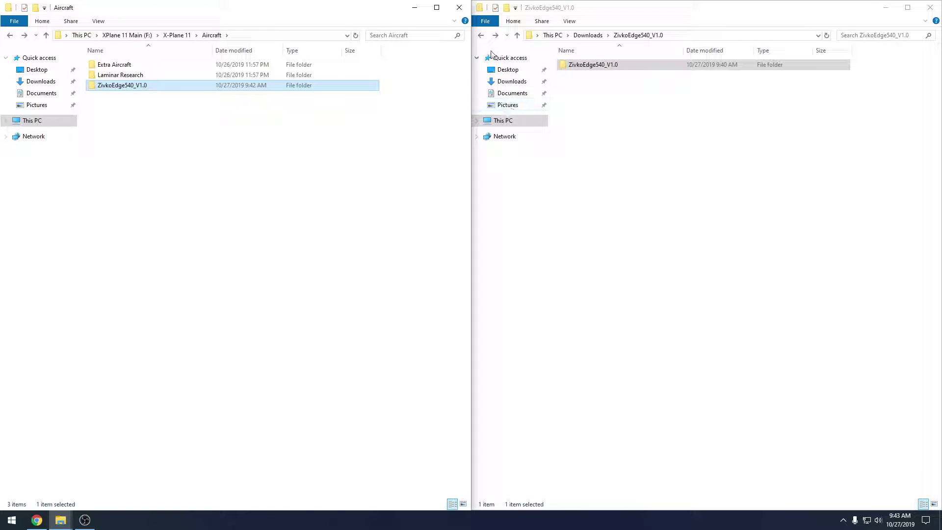
# - Return to Downloads and examine the extracted ChandyClanton livery folder and its nested folder, ending back in Downloads
pyautogui.click(481, 35)
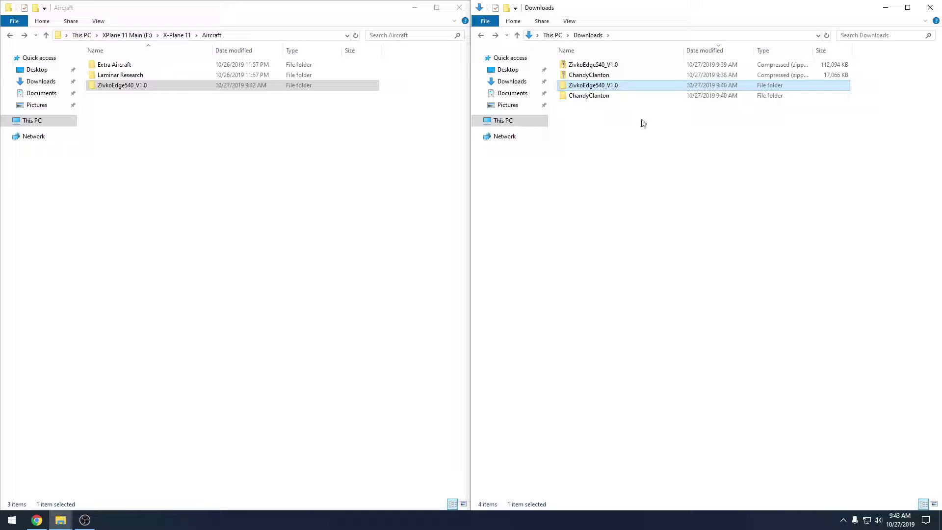
pyautogui.click(645, 170)
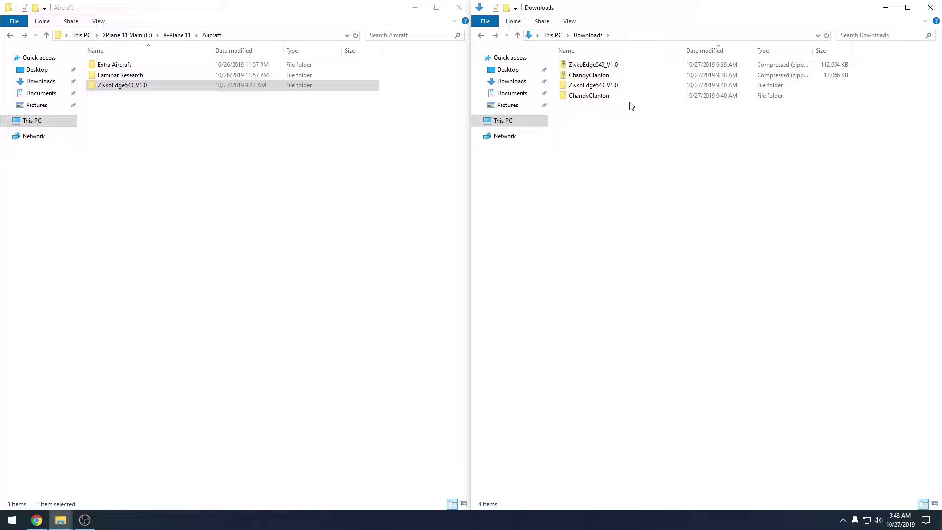
pyautogui.doubleClick(593, 98)
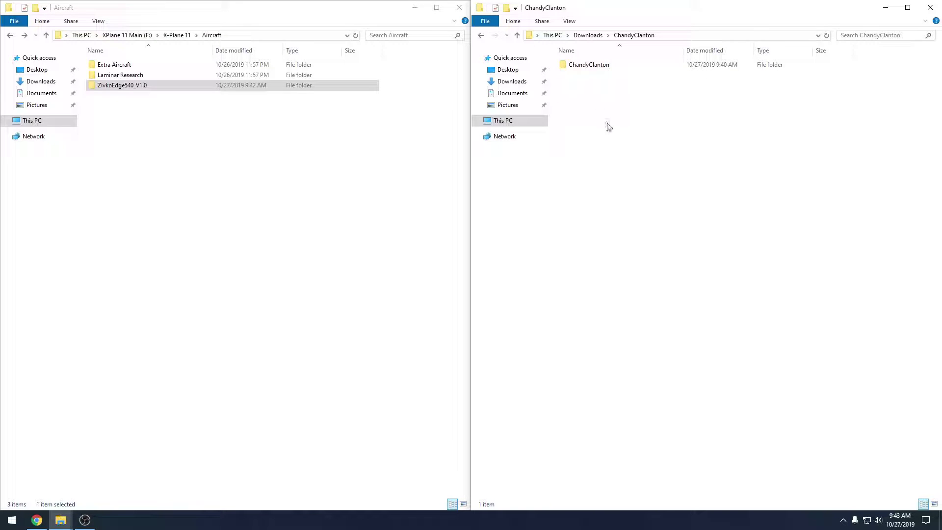
pyautogui.doubleClick(595, 69)
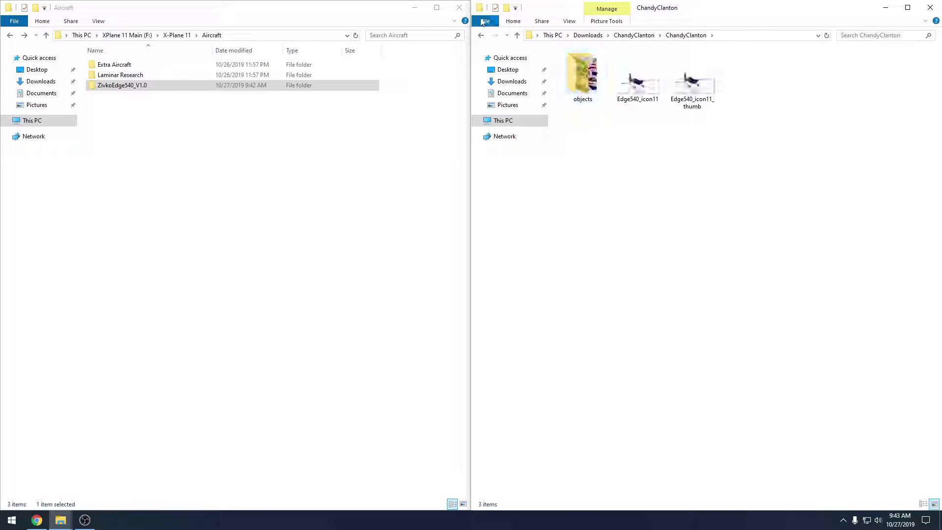
pyautogui.click(482, 35)
pyautogui.click(482, 35)
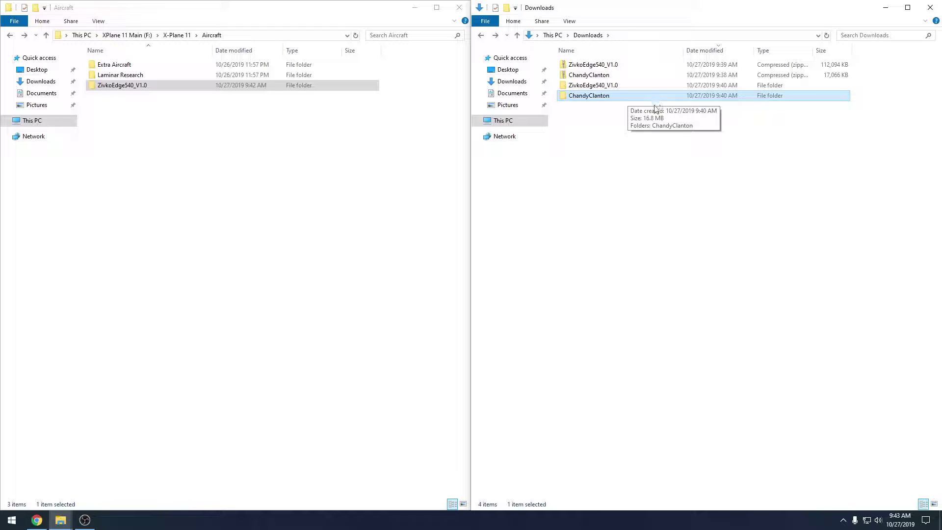
pyautogui.doubleClick(614, 96)
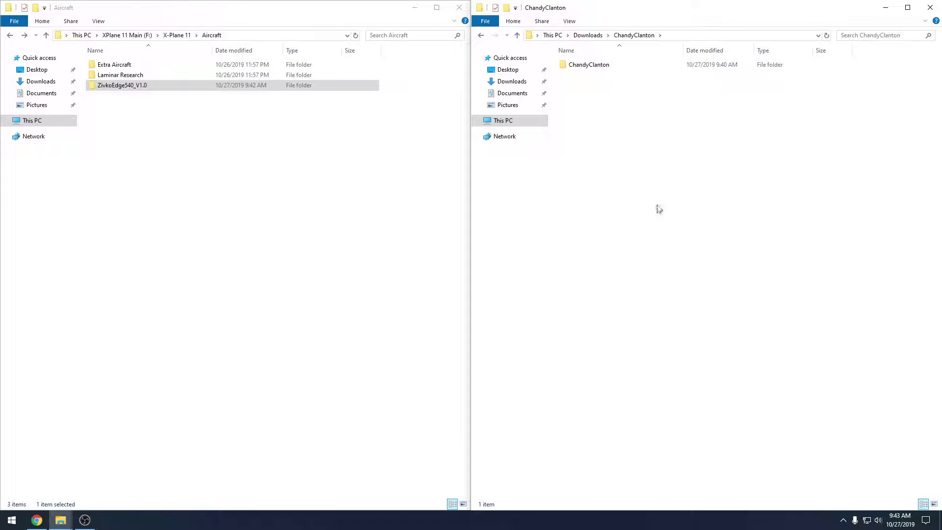
pyautogui.click(480, 36)
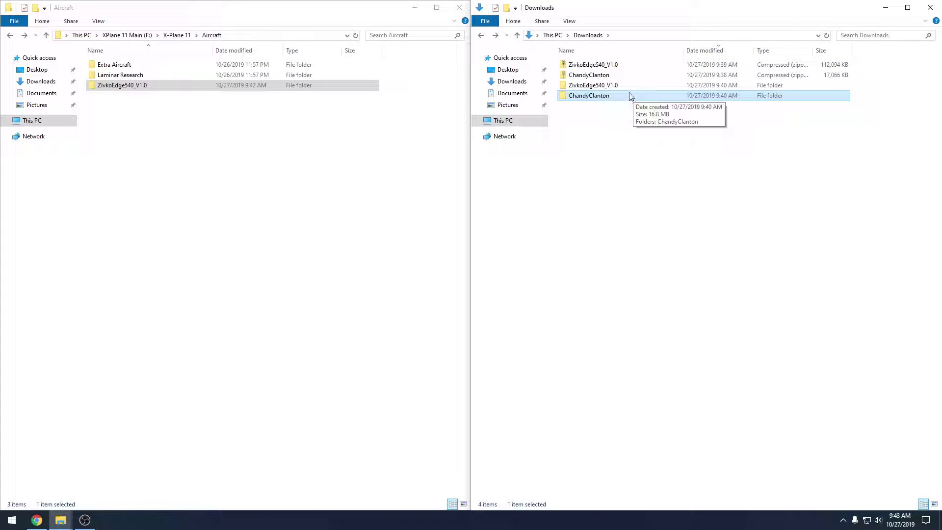
pyautogui.click(766, 210)
# - Open the liveries folder of the installed ZivkoEdge540_V1.0 aircraft and examine its existing livery folders
pyautogui.click(133, 89)
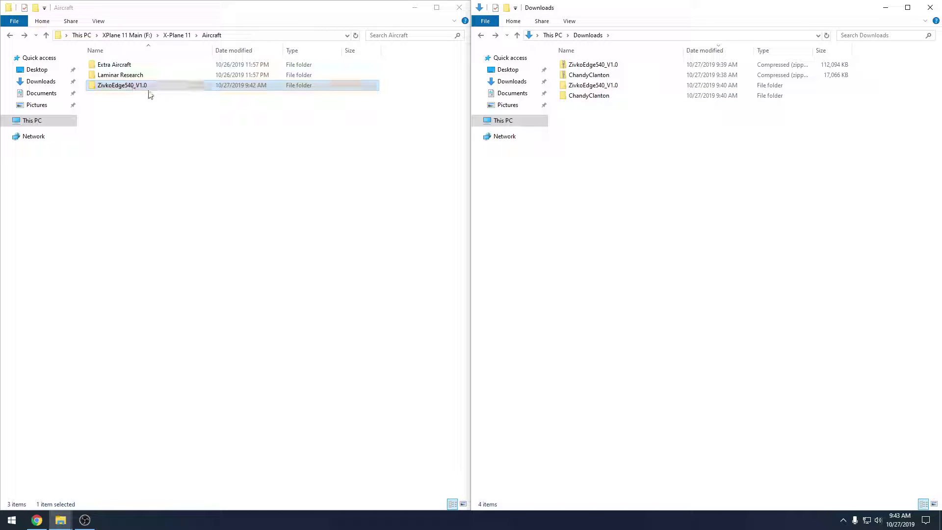
pyautogui.doubleClick(140, 90)
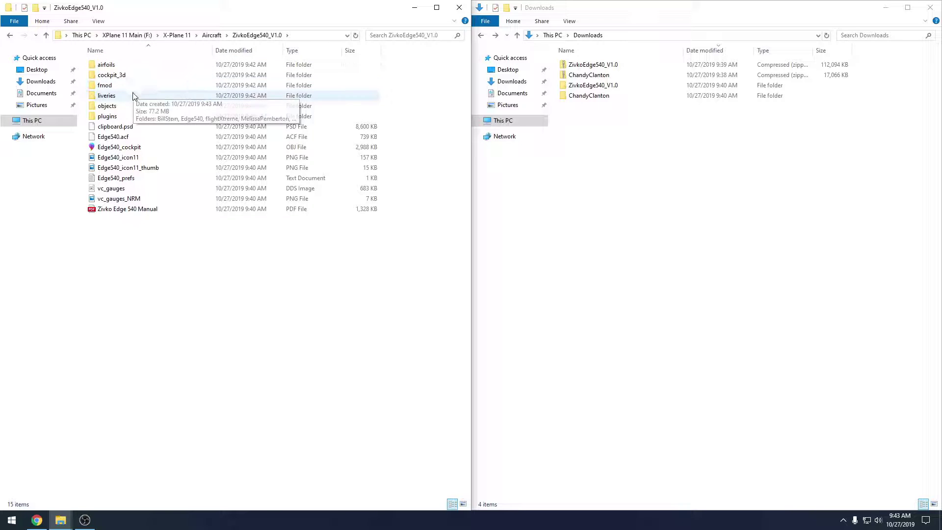
pyautogui.doubleClick(109, 97)
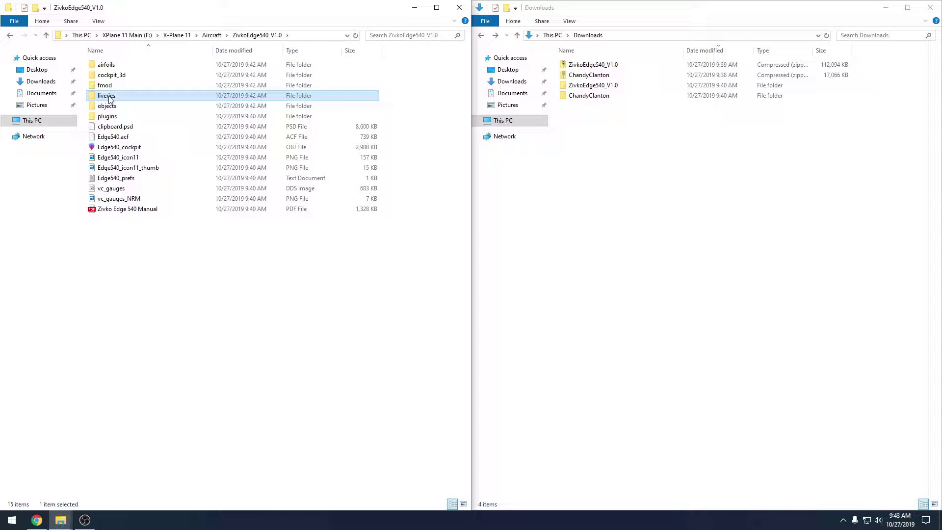
pyautogui.moveTo(256, 175); pyautogui.dragTo(105, 39)
pyautogui.click(660, 214)
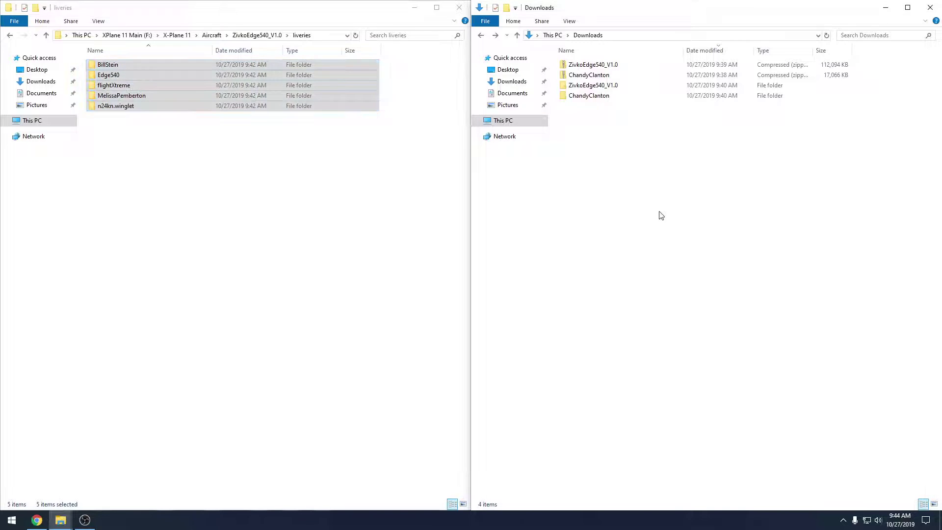
# - Compare the contents of the nested ChandyClanton folder in Downloads with the installed MelissaPemberton livery folder
pyautogui.click(602, 98)
pyautogui.doubleClick(602, 98)
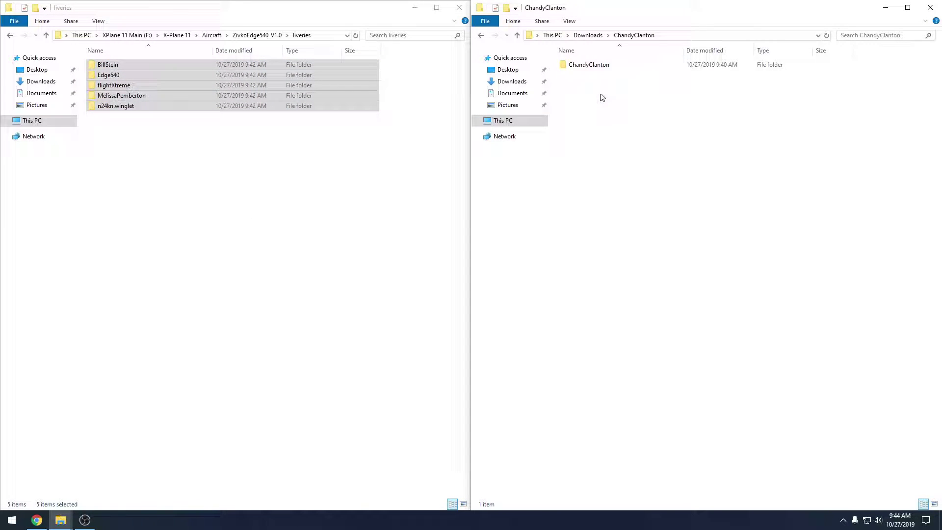
pyautogui.click(482, 35)
pyautogui.doubleClick(595, 99)
pyautogui.doubleClick(596, 68)
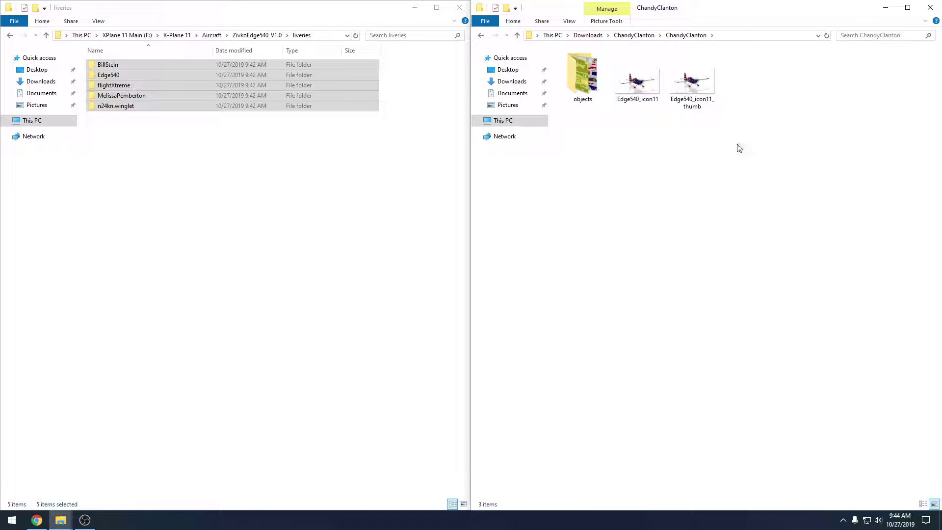
pyautogui.click(216, 140)
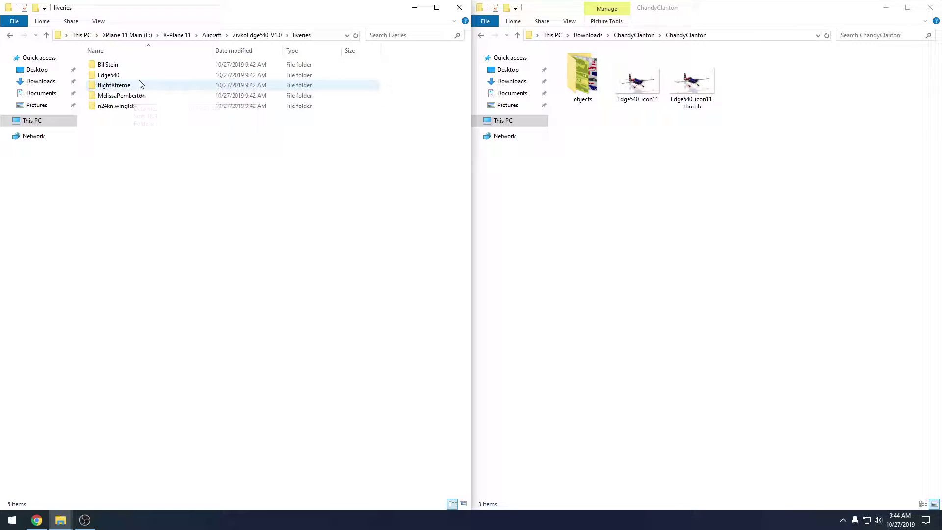
pyautogui.doubleClick(140, 99)
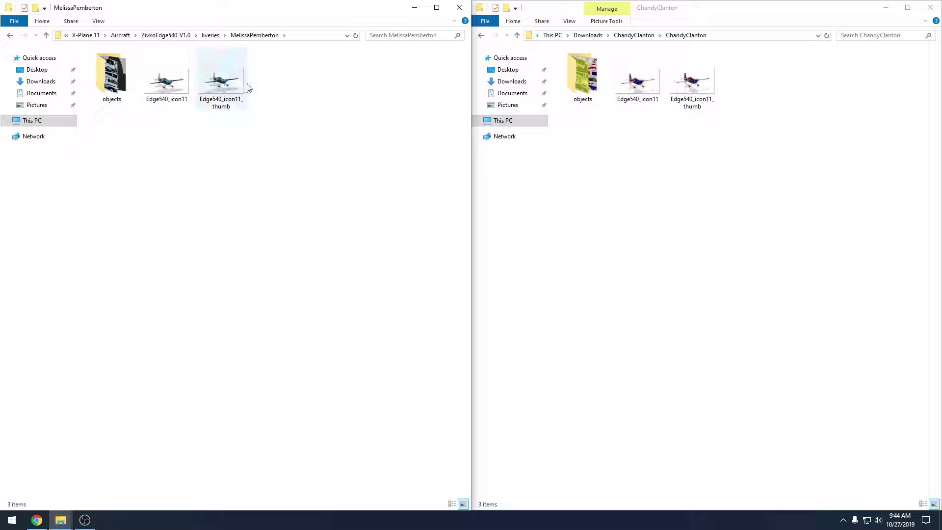
pyautogui.click(10, 35)
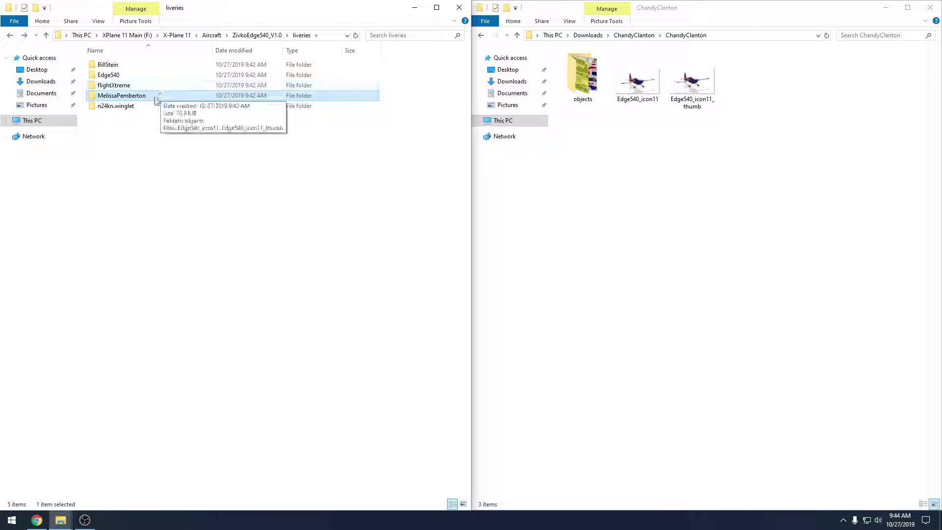
pyautogui.doubleClick(118, 97)
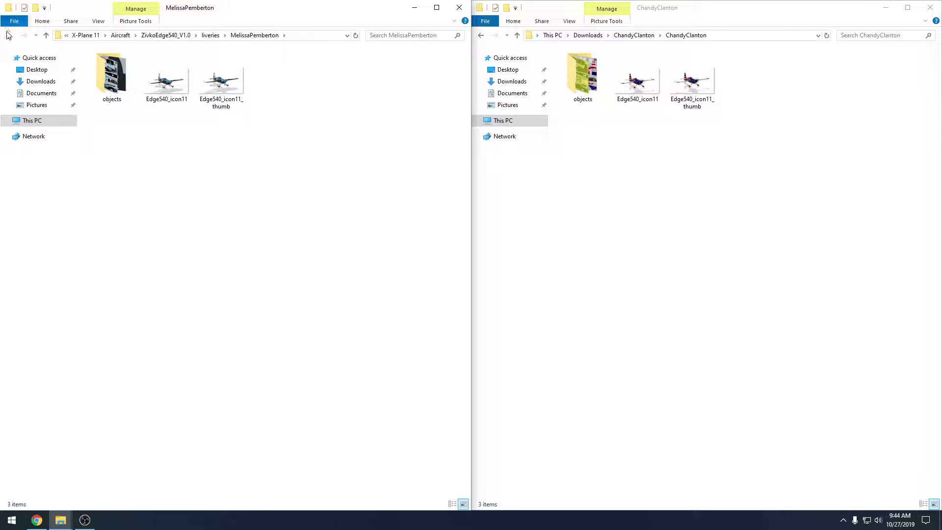
# - Copy the nested ChandyClanton folder from the extracted download into the liveries folder of the installed ZivkoEdge540_V1.0 aircraft
pyautogui.click(484, 37)
pyautogui.click(484, 38)
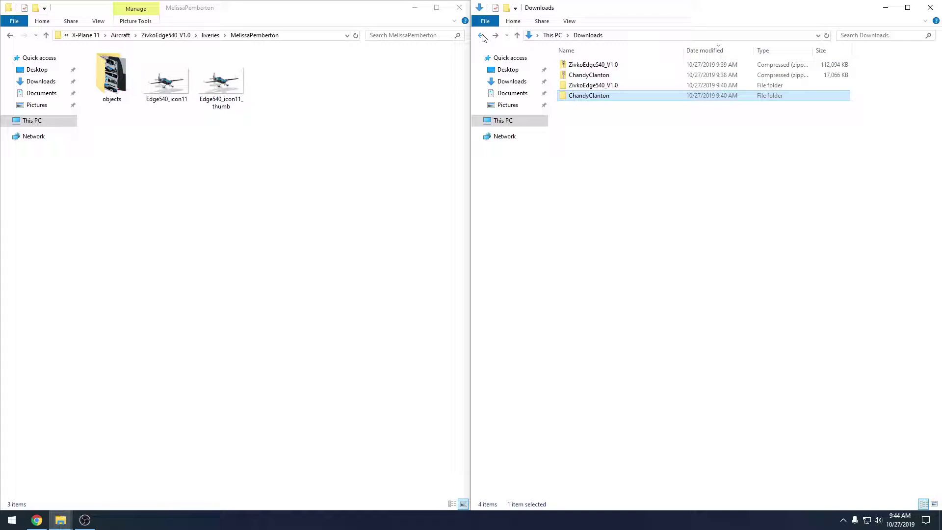
pyautogui.click(10, 36)
pyautogui.click(595, 96)
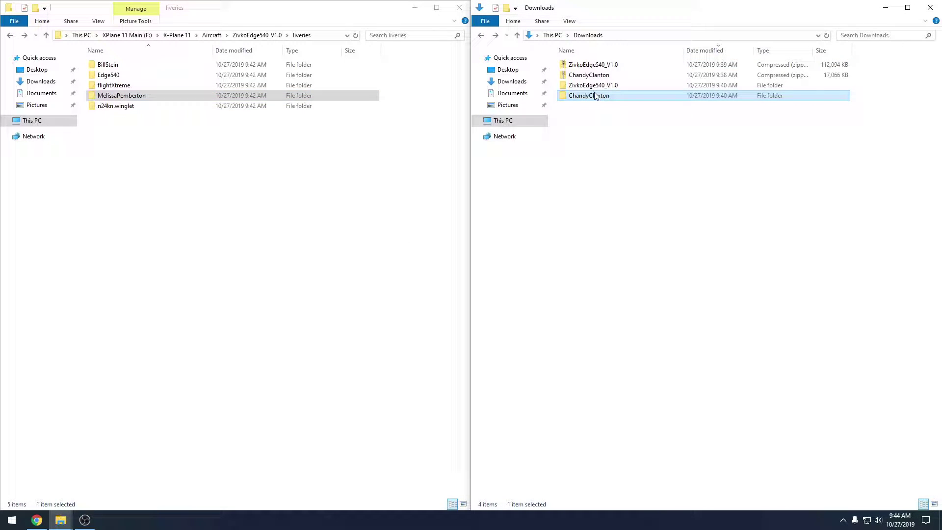
pyautogui.doubleClick(596, 95)
pyautogui.moveTo(595, 69); pyautogui.dragTo(593, 68)
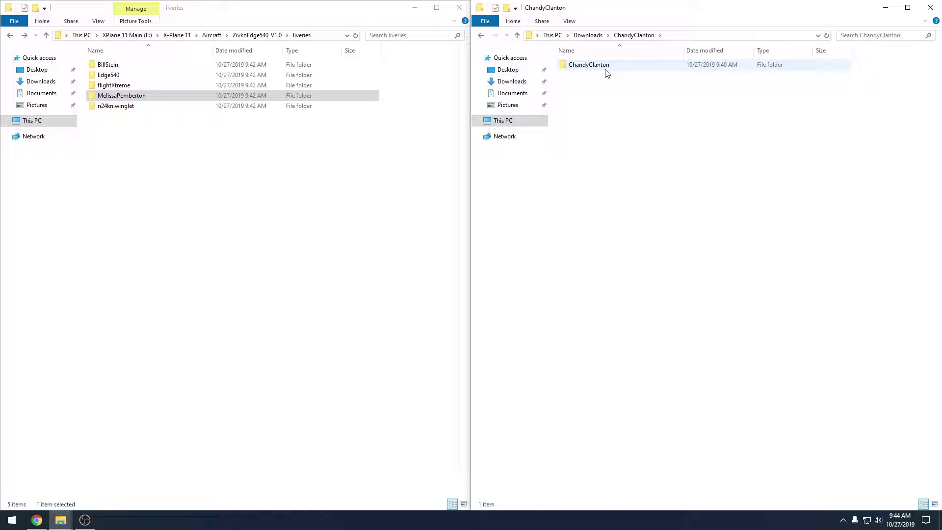
pyautogui.click(604, 67)
pyautogui.doubleClick(604, 67)
pyautogui.moveTo(745, 177); pyautogui.dragTo(701, 184)
pyautogui.click(481, 35)
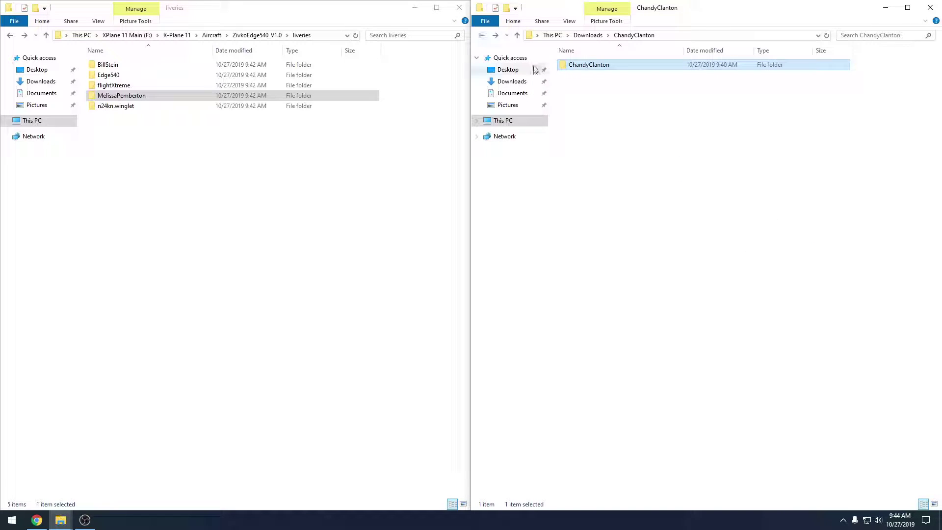
pyautogui.moveTo(620, 72); pyautogui.dragTo(224, 238)
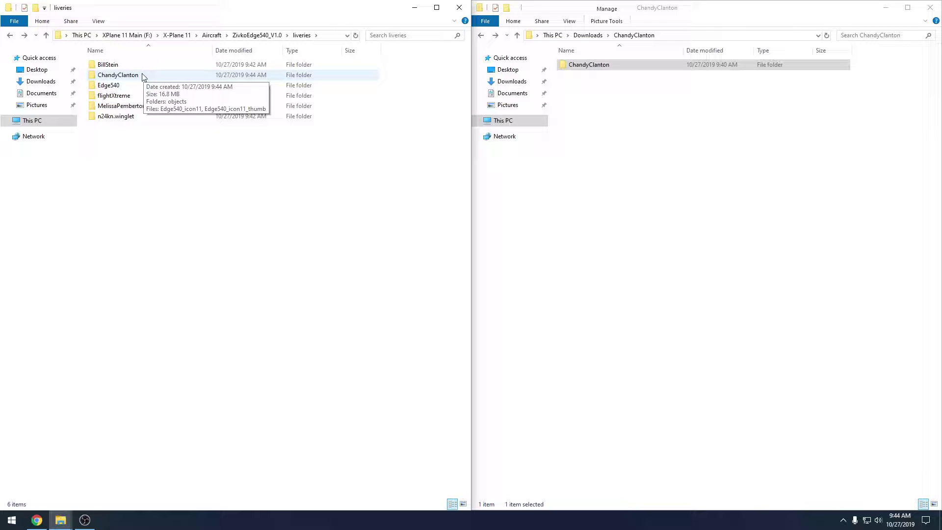
pyautogui.doubleClick(143, 76)
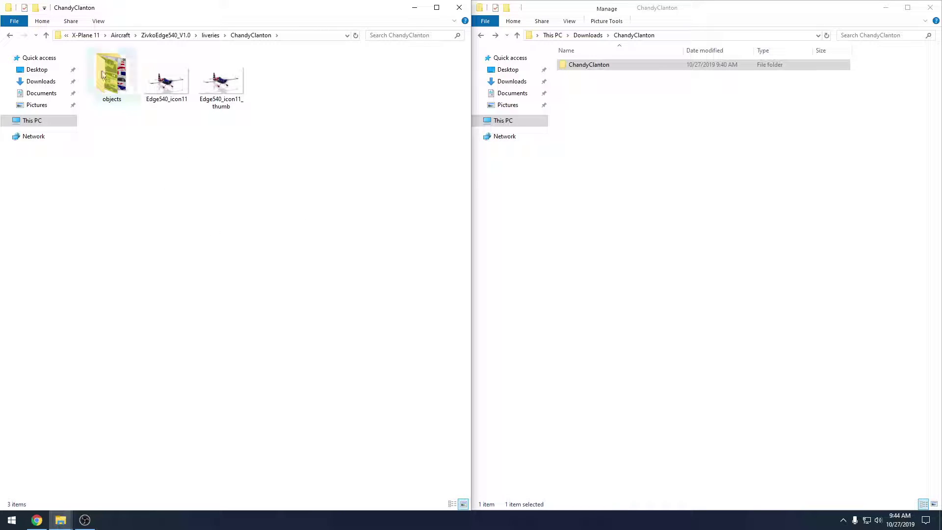
pyautogui.click(9, 36)
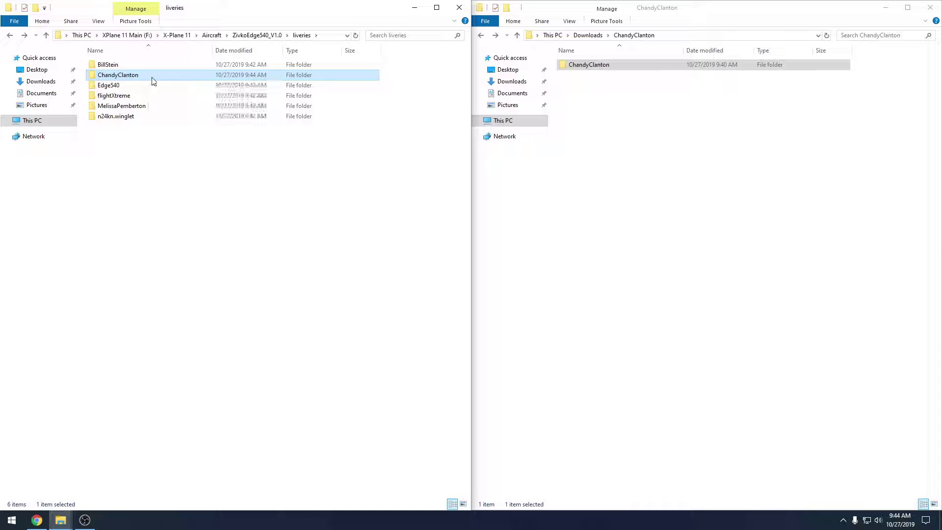
pyautogui.doubleClick(152, 80)
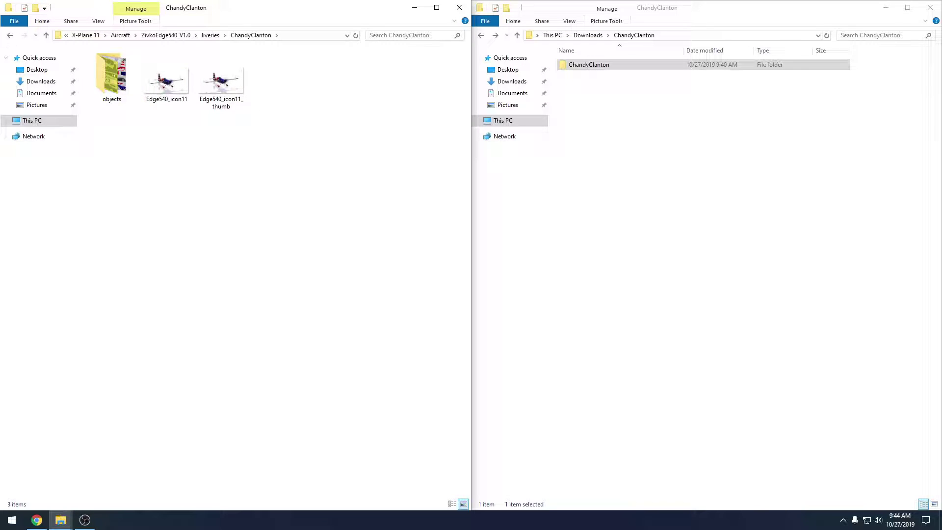
# - Check the contents of the BillStein livery folder and a neighbouring livery folder in the installed Zivko Edge's liveries folder
pyautogui.click(12, 36)
pyautogui.doubleClick(158, 65)
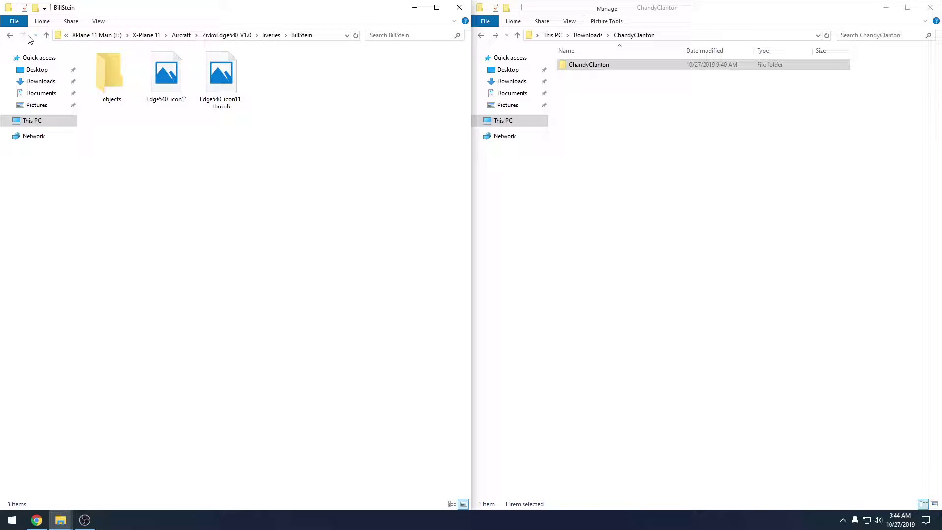
pyautogui.click(9, 35)
pyautogui.doubleClick(120, 85)
pyautogui.click(9, 35)
# - Return to X-Plane 11's Aircraft folder in one window and to the main Downloads folder in the other
pyautogui.click(9, 34)
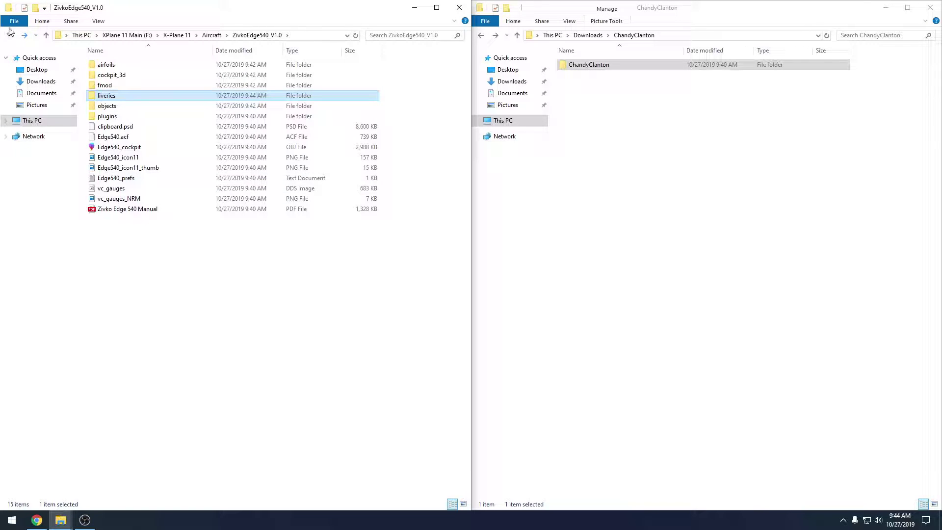
pyautogui.click(9, 36)
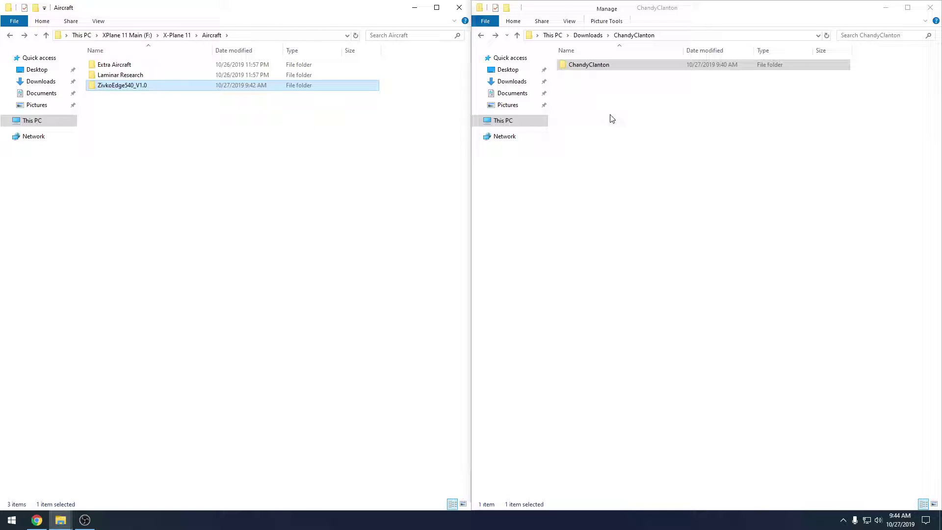
pyautogui.click(564, 93)
pyautogui.click(480, 36)
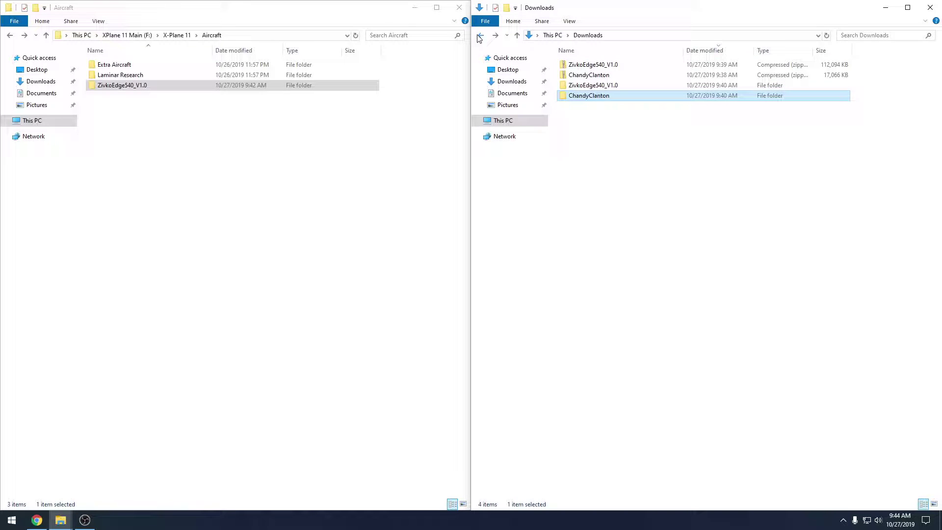
# - Open the liveries folder of the Cessna 172SP under Laminar Research and examine its livery folders
pyautogui.click(103, 86)
pyautogui.doubleClick(118, 75)
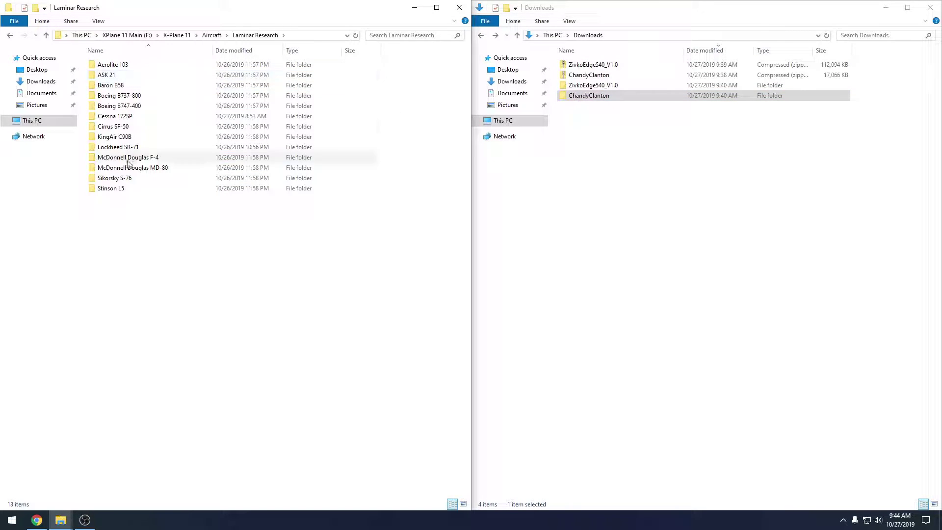
pyautogui.doubleClick(123, 117)
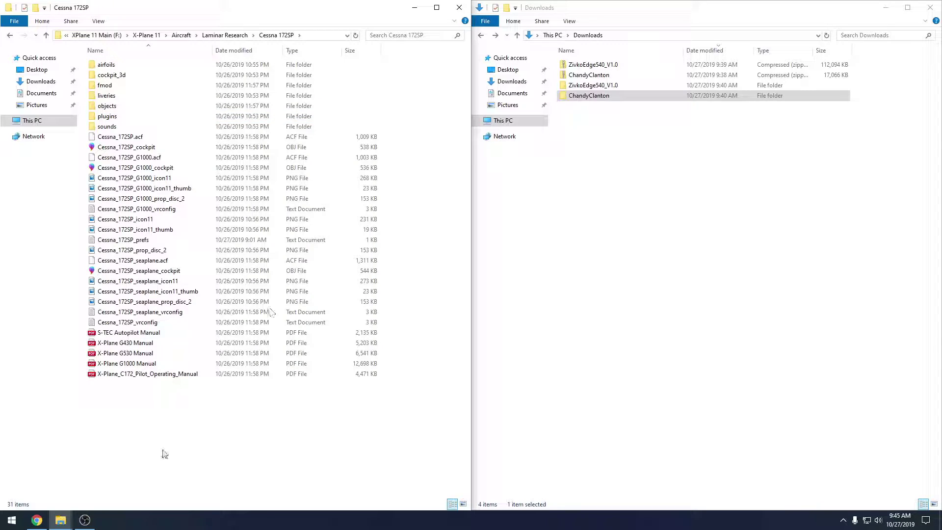
pyautogui.doubleClick(135, 98)
pyautogui.moveTo(320, 302); pyautogui.dragTo(274, 237)
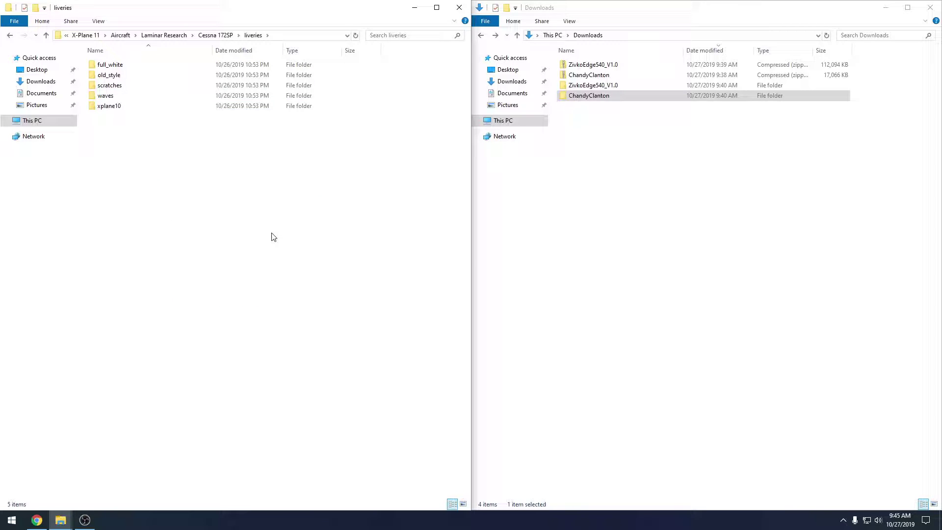
# - Go back to the Aircraft folder and open the installed ZivkoEdge540_V1.0 folder to view its contents
pyautogui.click(11, 36)
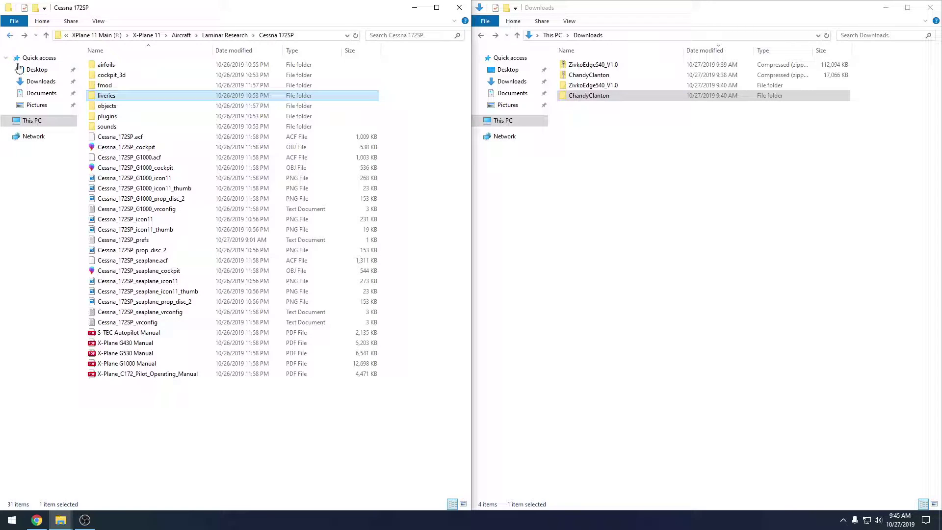
pyautogui.click(10, 36)
pyautogui.click(11, 36)
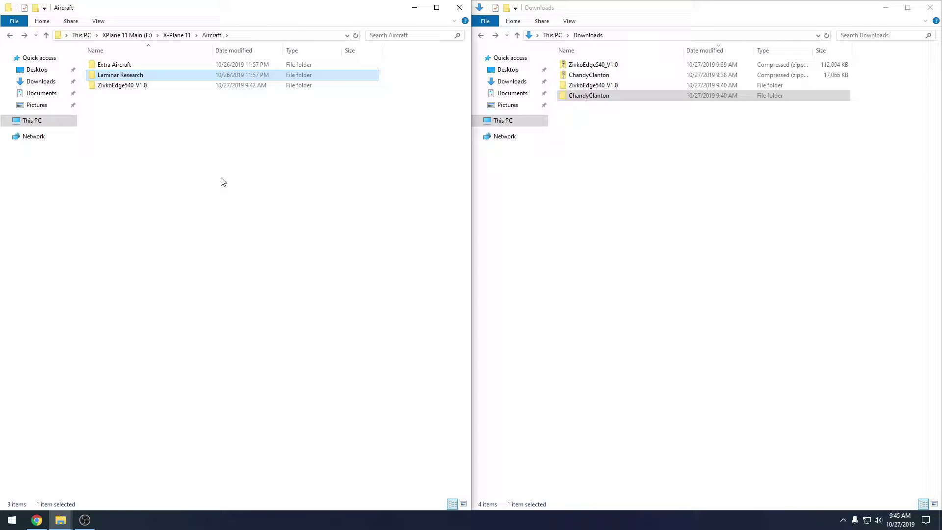
pyautogui.click(201, 157)
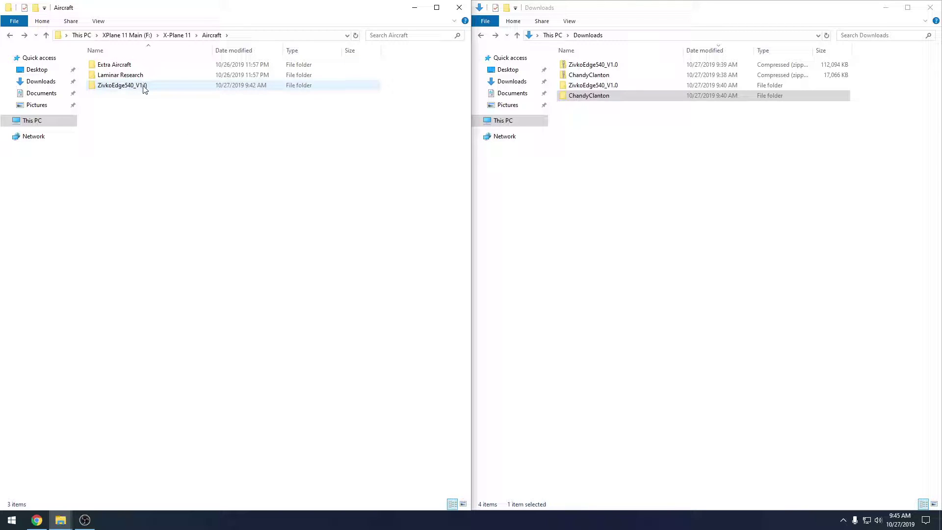
pyautogui.doubleClick(143, 87)
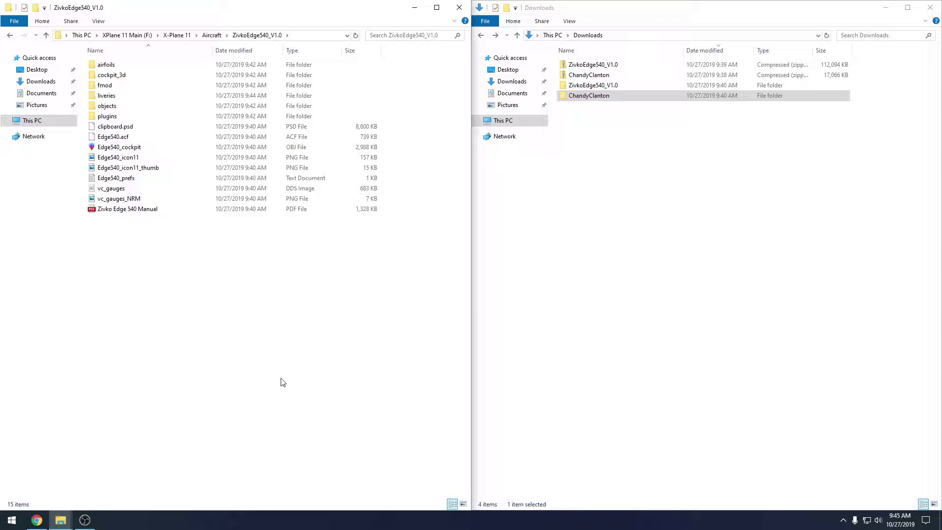
# - Inspect the nested folder inside the extracted ZivkoEdge540_V1.0 download, then return to the Downloads folder
pyautogui.click(562, 249)
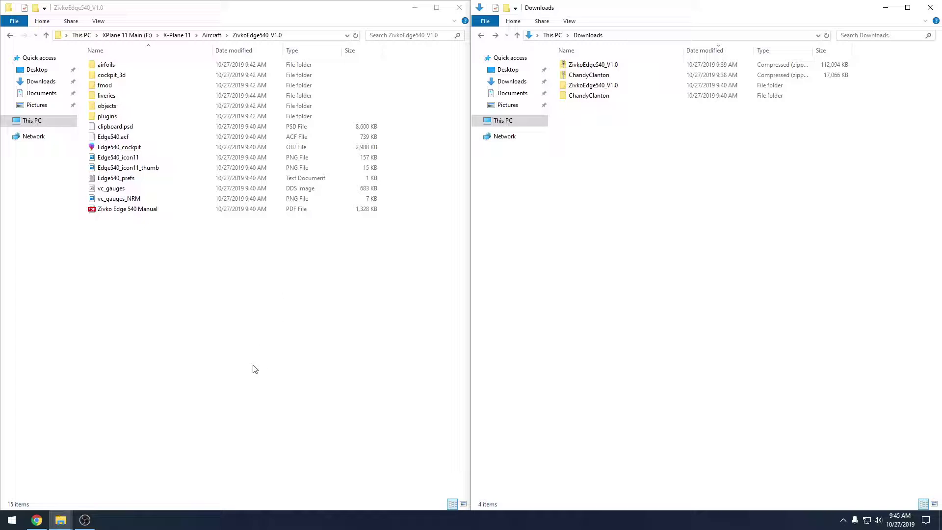
pyautogui.doubleClick(622, 86)
pyautogui.click(481, 35)
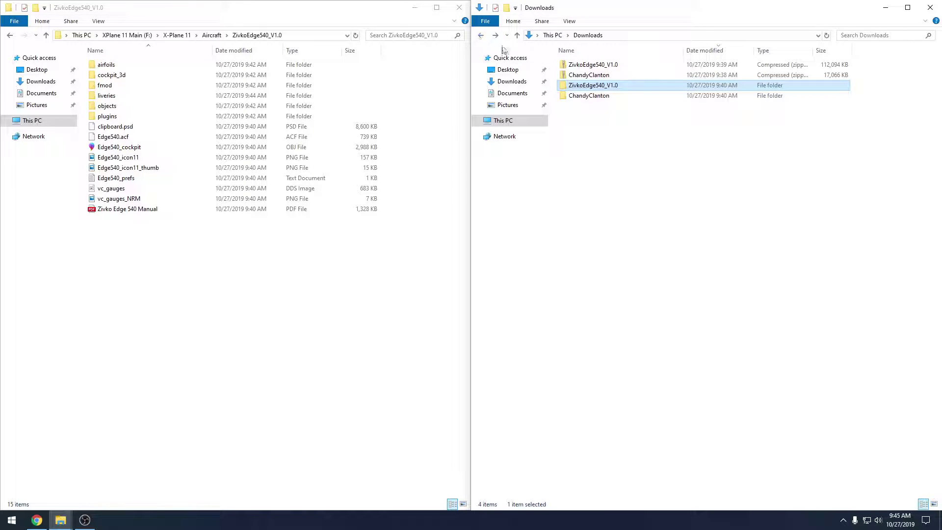
pyautogui.doubleClick(622, 85)
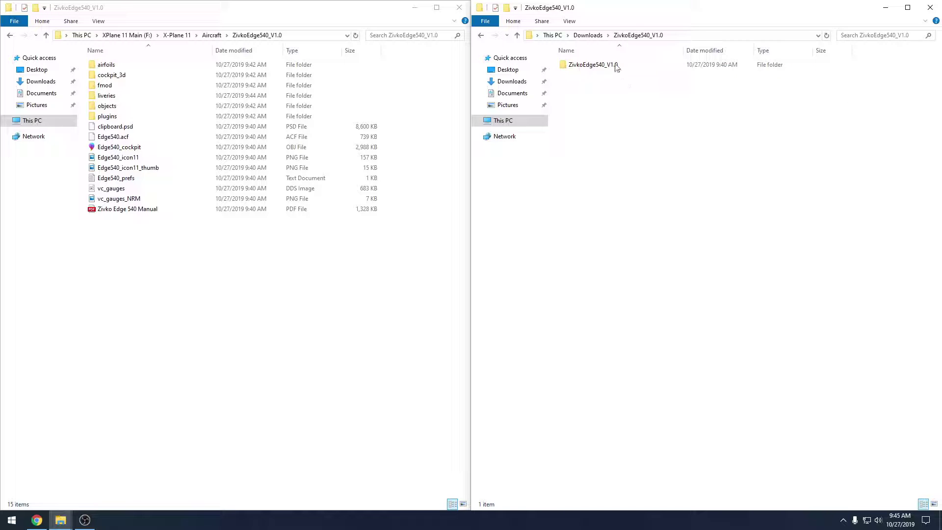
pyautogui.click(483, 37)
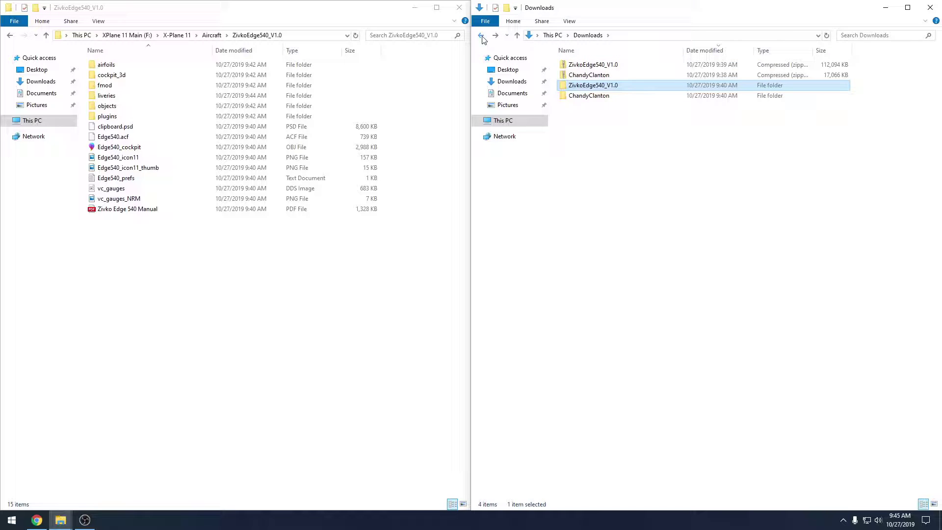